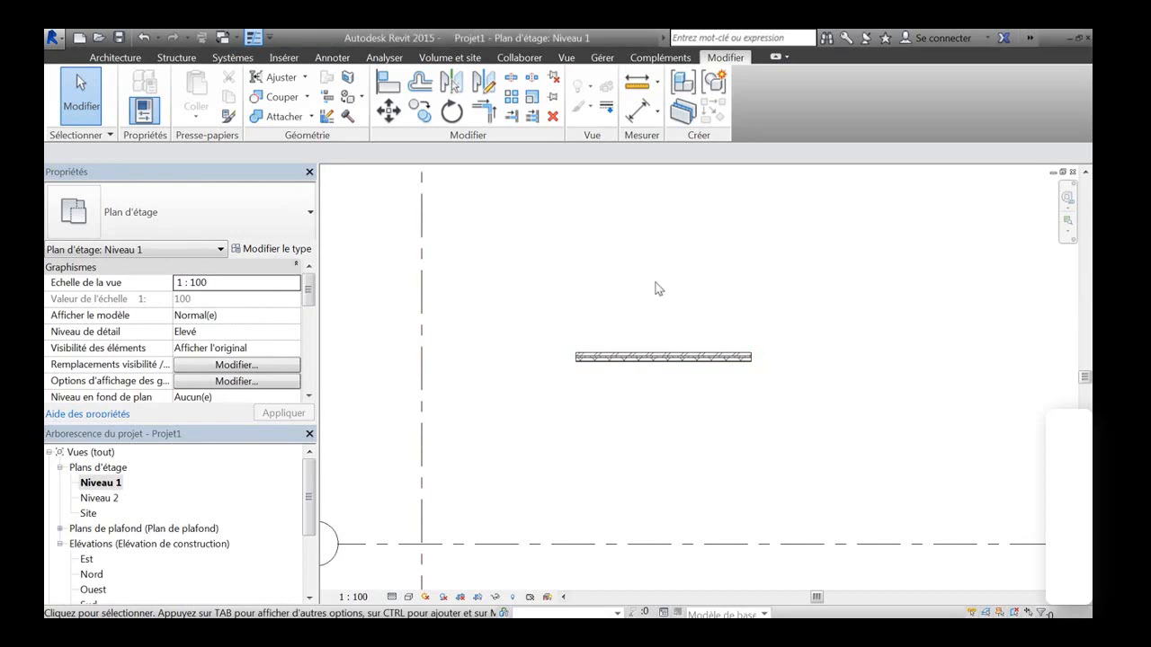
# Open the default 3D view and turn it to face the brick side of the wall
pyautogui.press('3')
pyautogui.press('d')
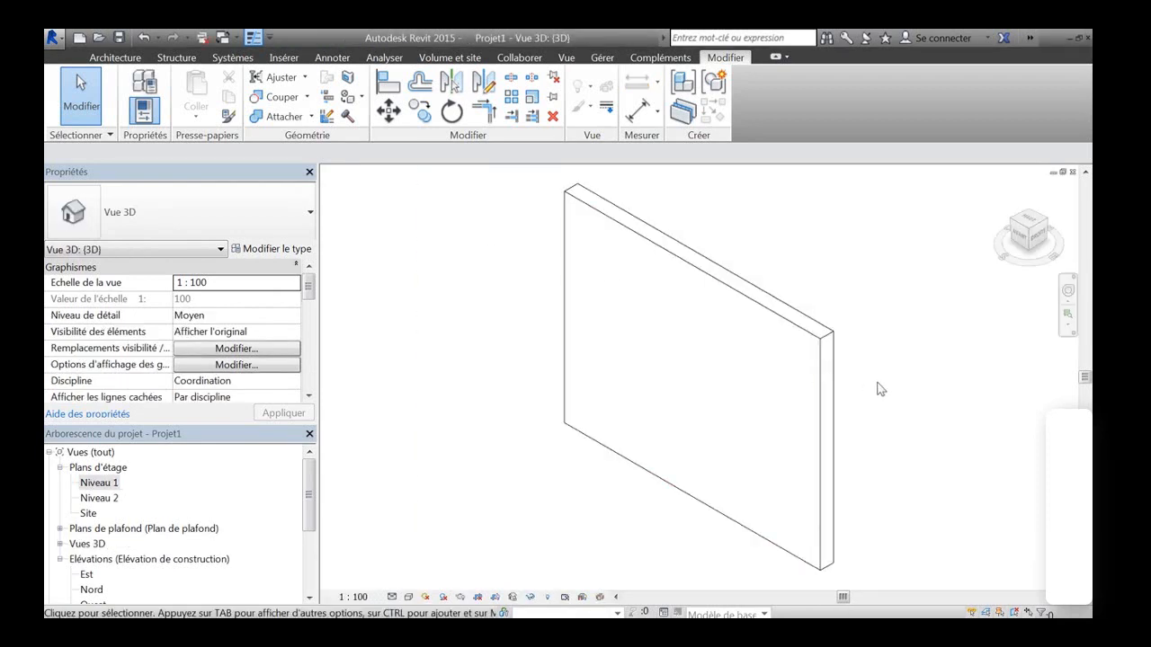
pyautogui.keyDown('shift'); pyautogui.moveTo(878, 389); pyautogui.dragTo(607, 388, button='middle'); pyautogui.keyUp('shift')
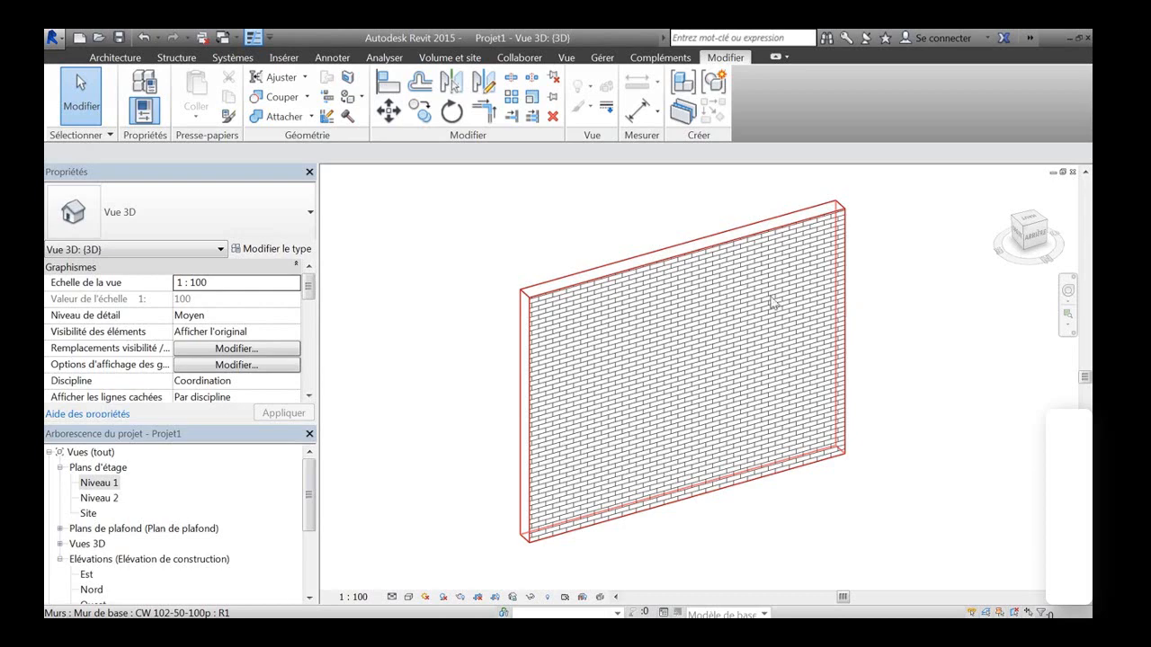
pyautogui.click(567, 288)
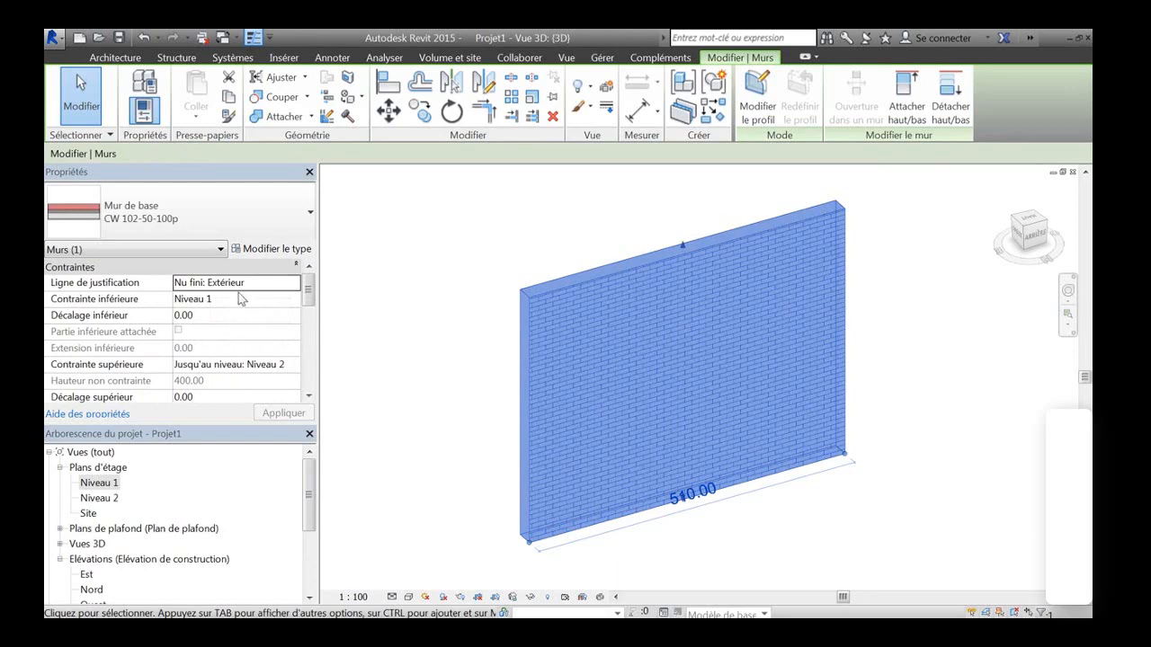
pyautogui.click(526, 255)
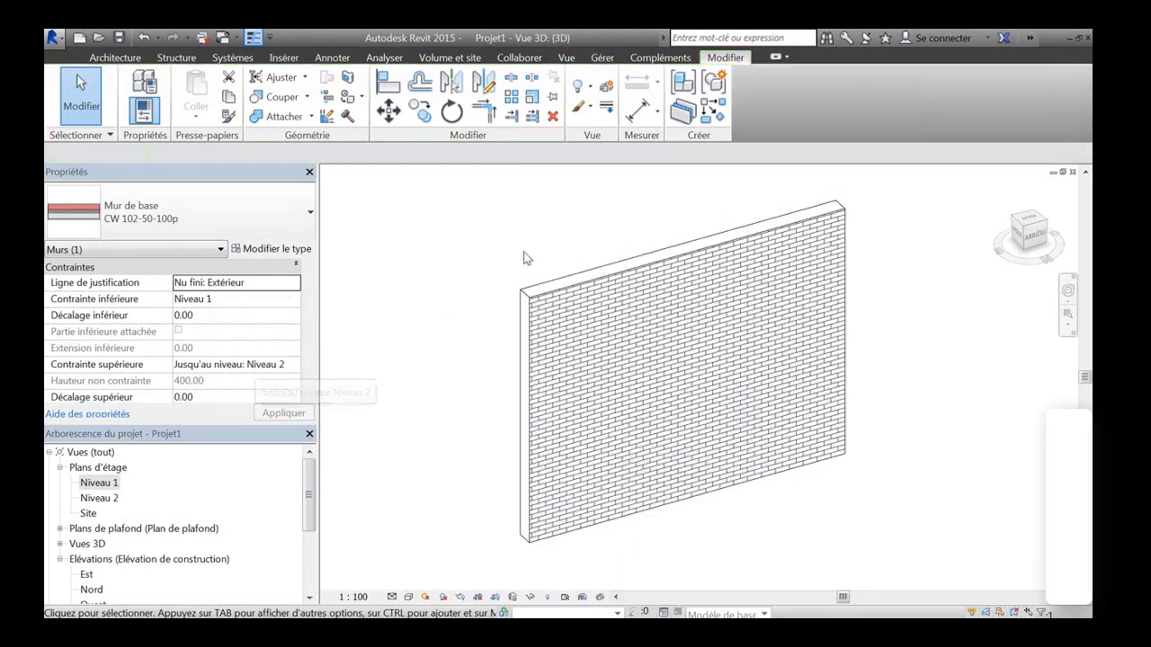
# Edit the wall's profile and draw a sloped line about 554 long from one upper corner to the opposite vertical edge
pyautogui.click(573, 284)
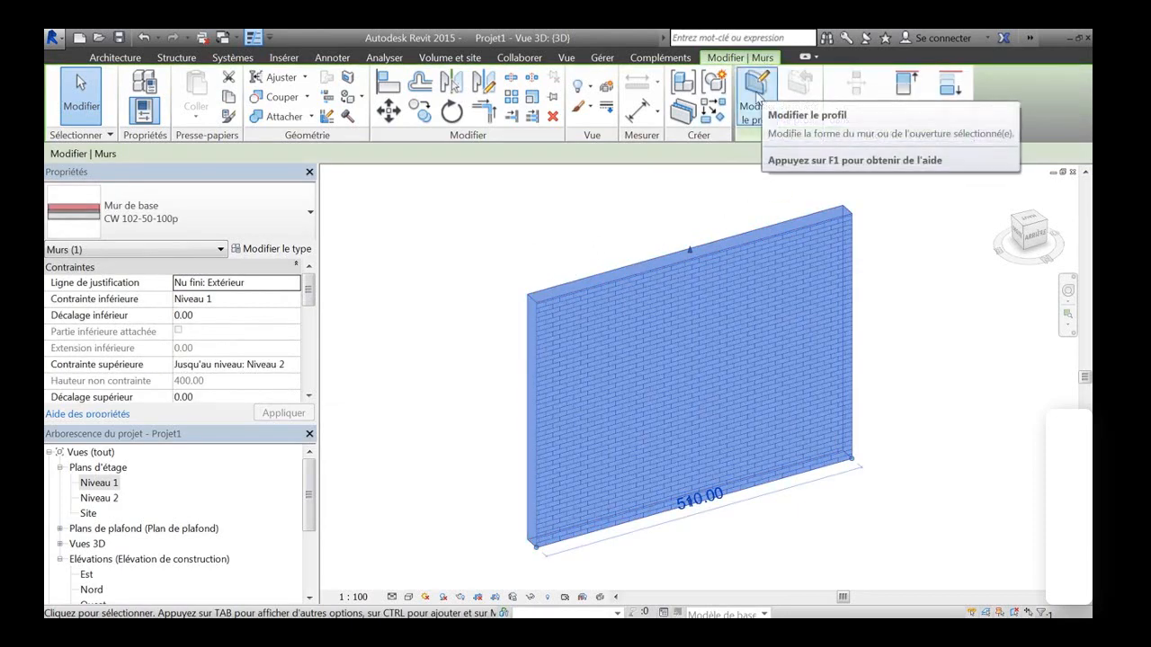
pyautogui.click(757, 96)
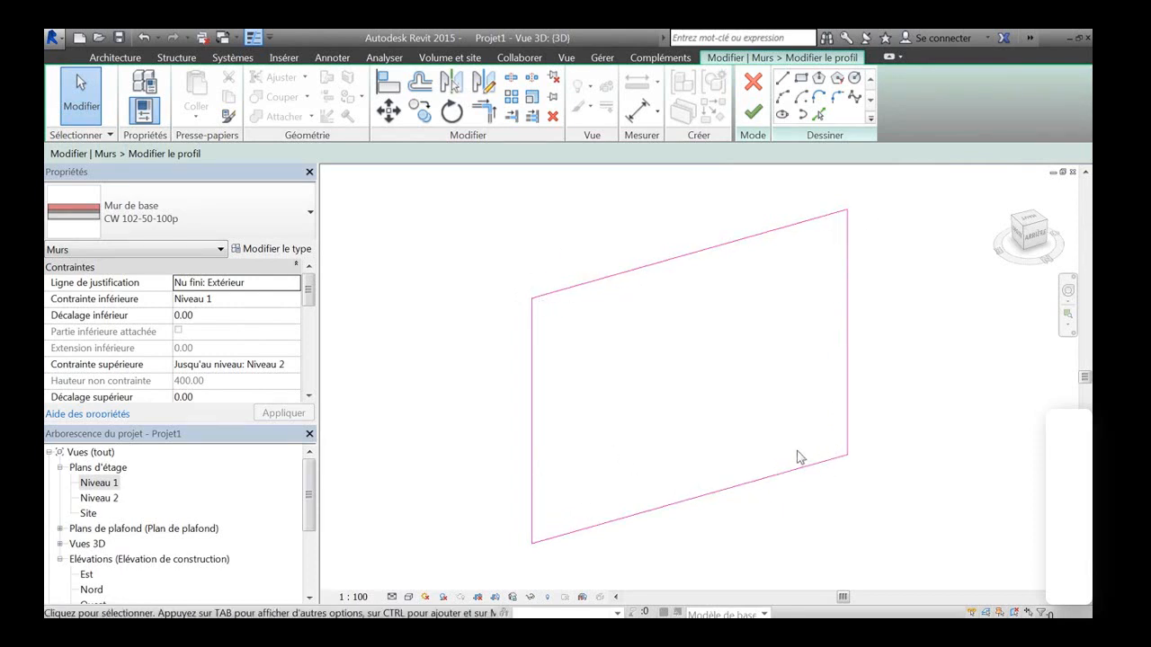
pyautogui.click(782, 78)
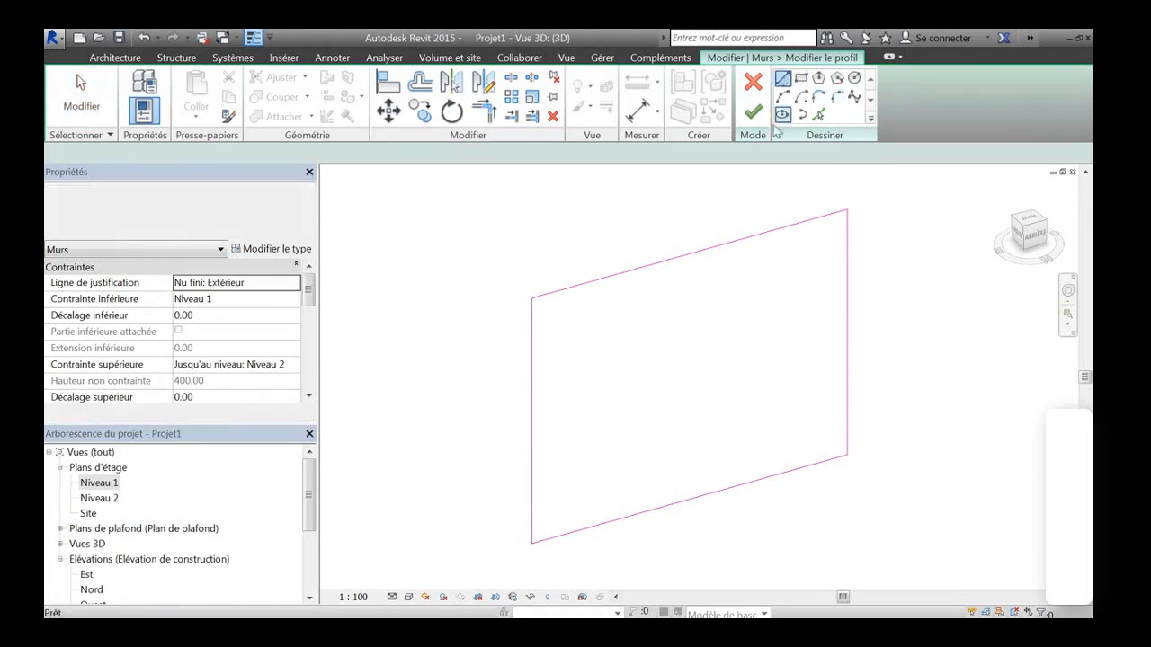
pyautogui.click(533, 298)
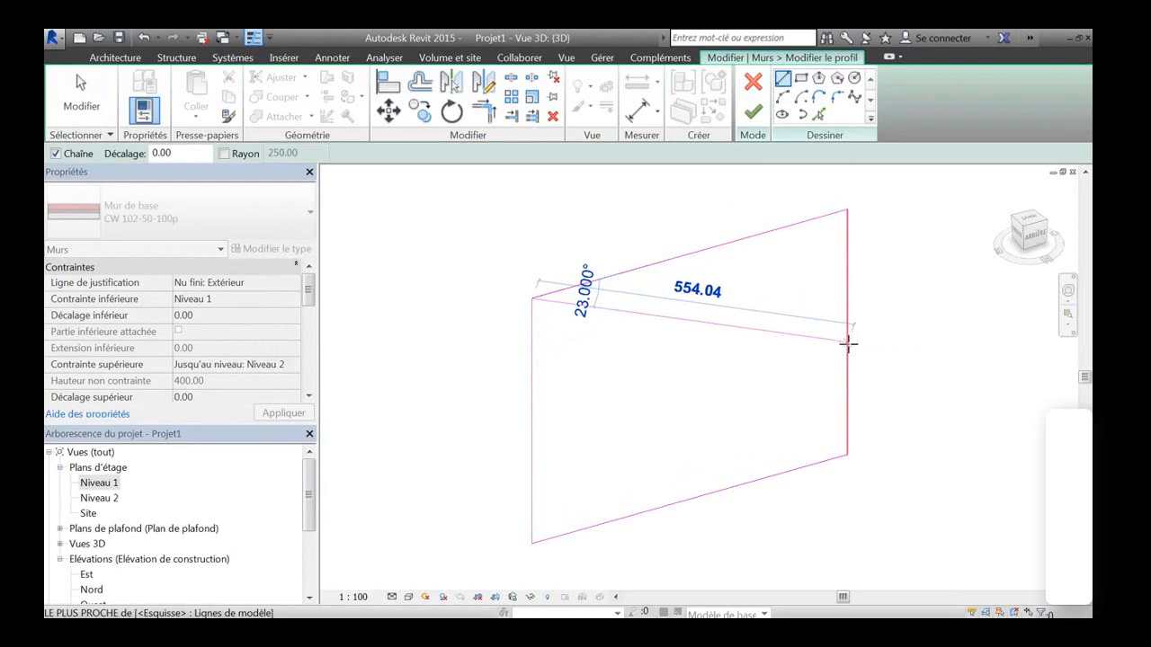
pyautogui.click(847, 342)
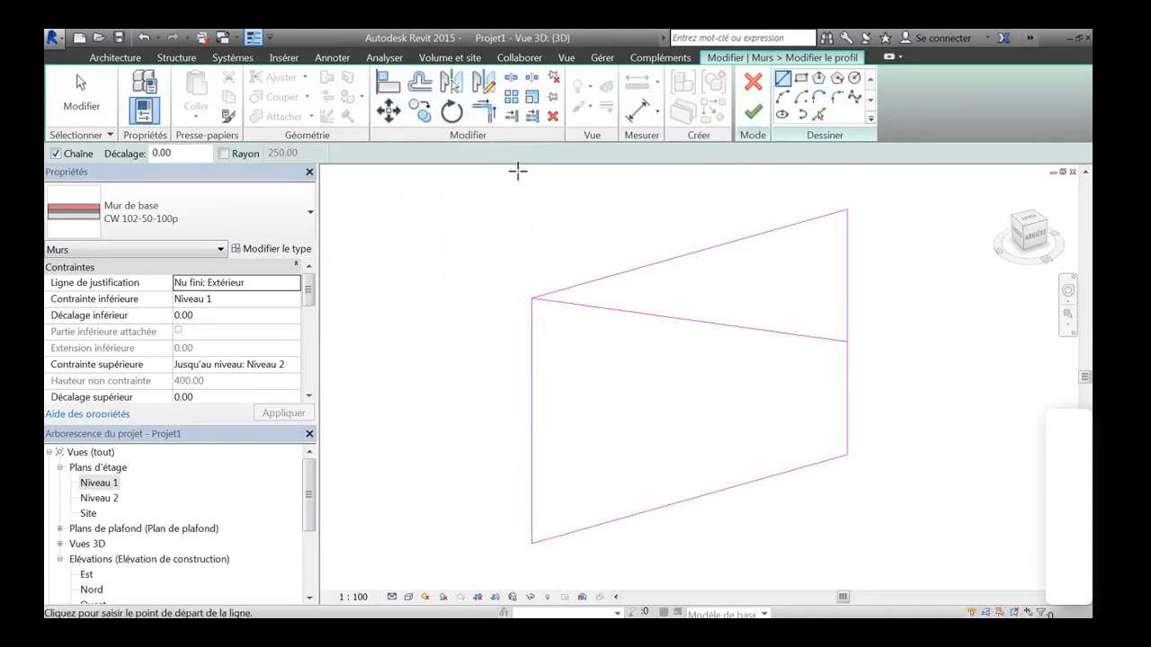
# Trim the vertical edge to a corner with the sloped line, keeping its lower part
pyautogui.click(484, 111)
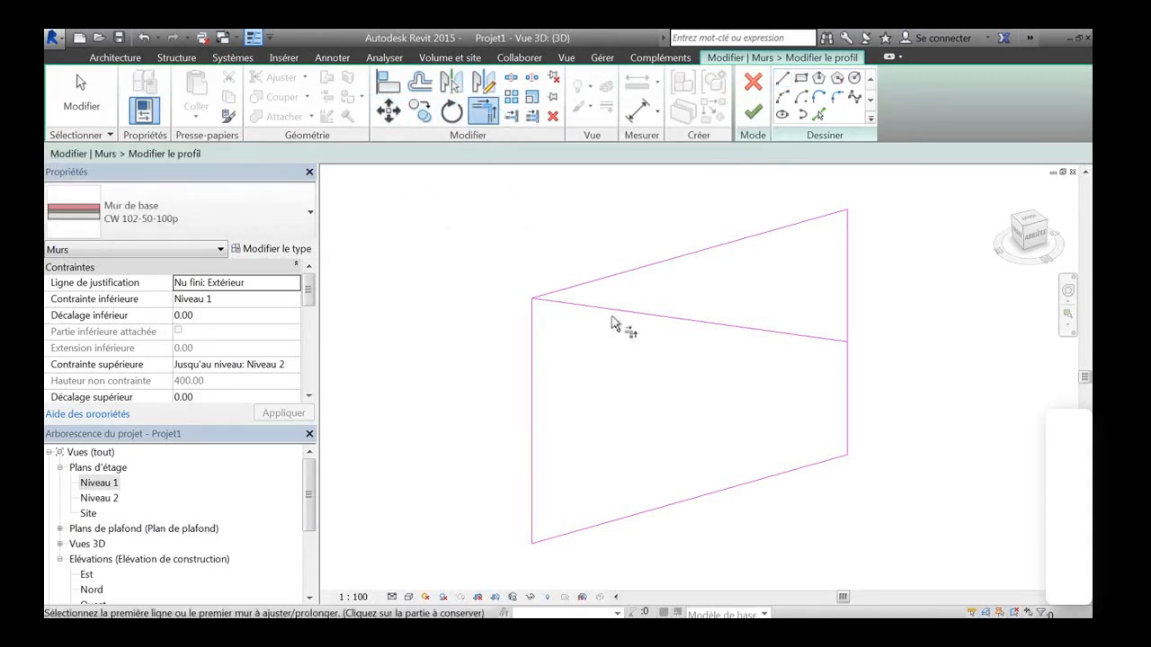
pyautogui.click(831, 347)
pyautogui.click(846, 367)
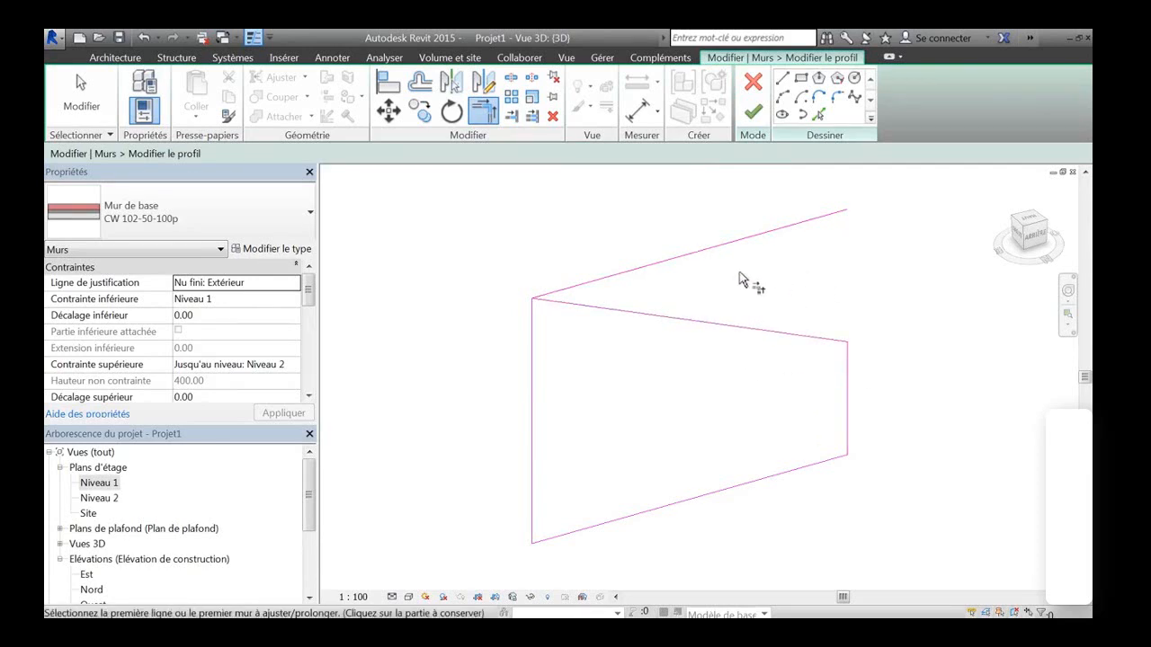
pyautogui.press('Escape')
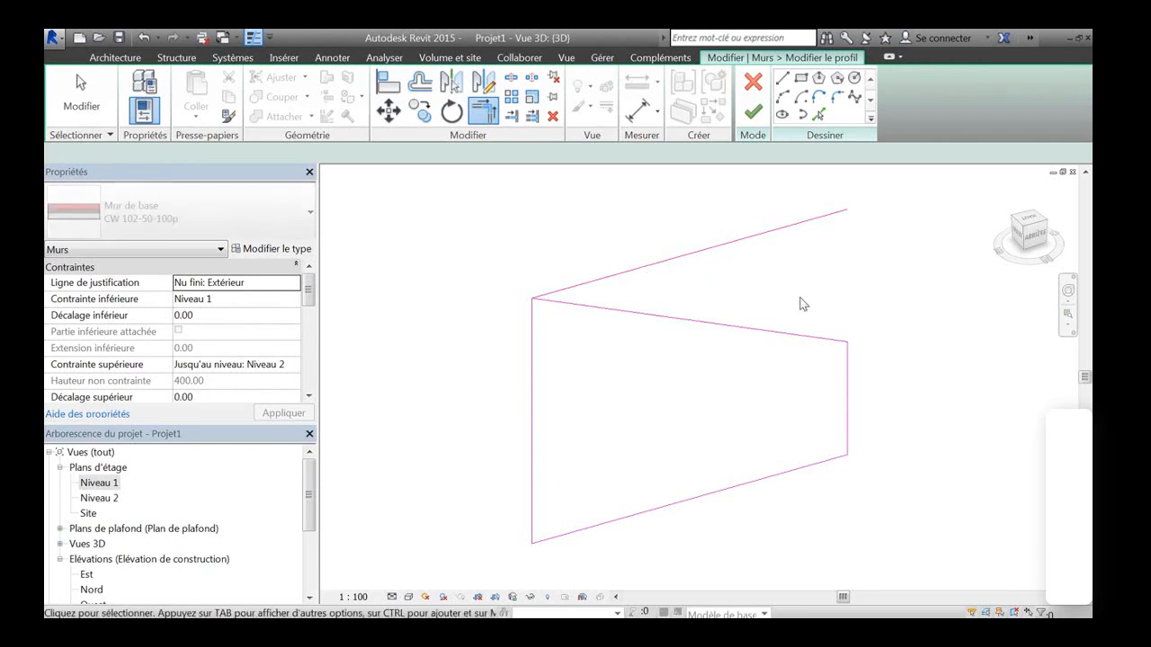
# Delete the original top line from the profile sketch and finish the profile edit
pyautogui.click(754, 237)
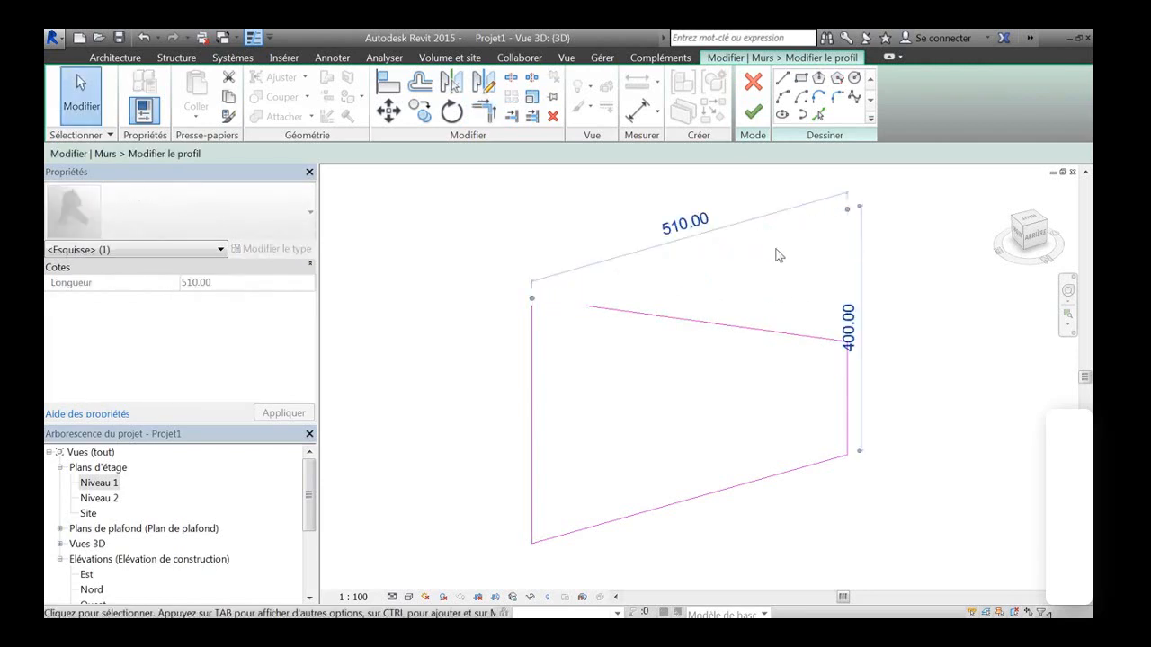
pyautogui.press('Delete')
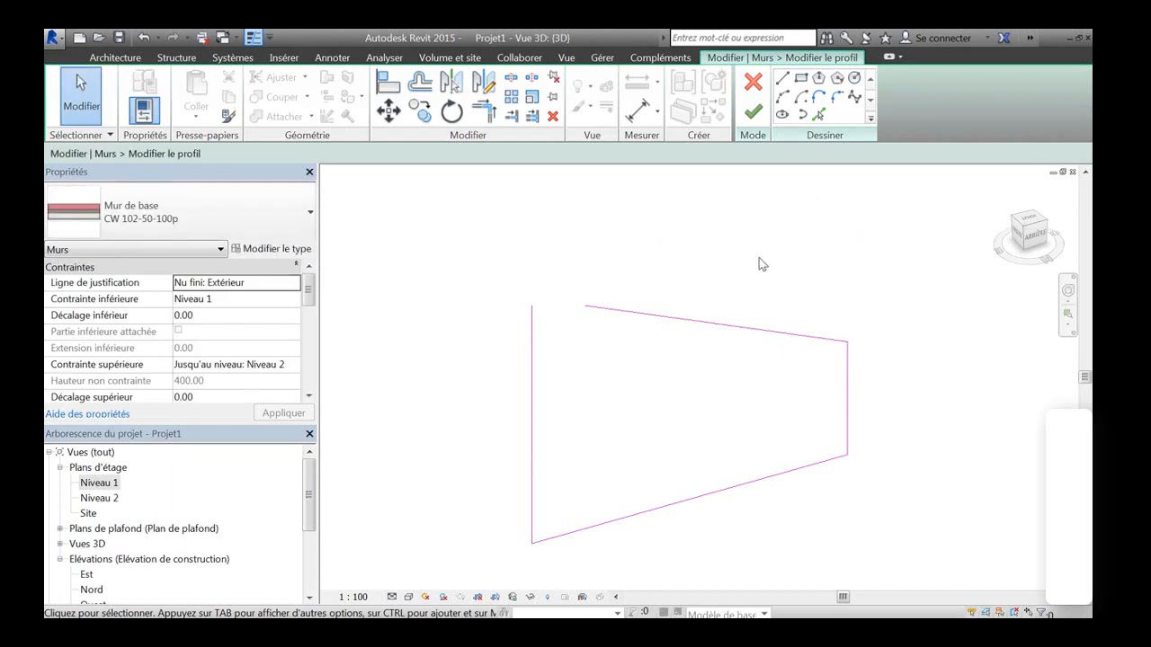
pyautogui.hotkey('ctrl', 'z')
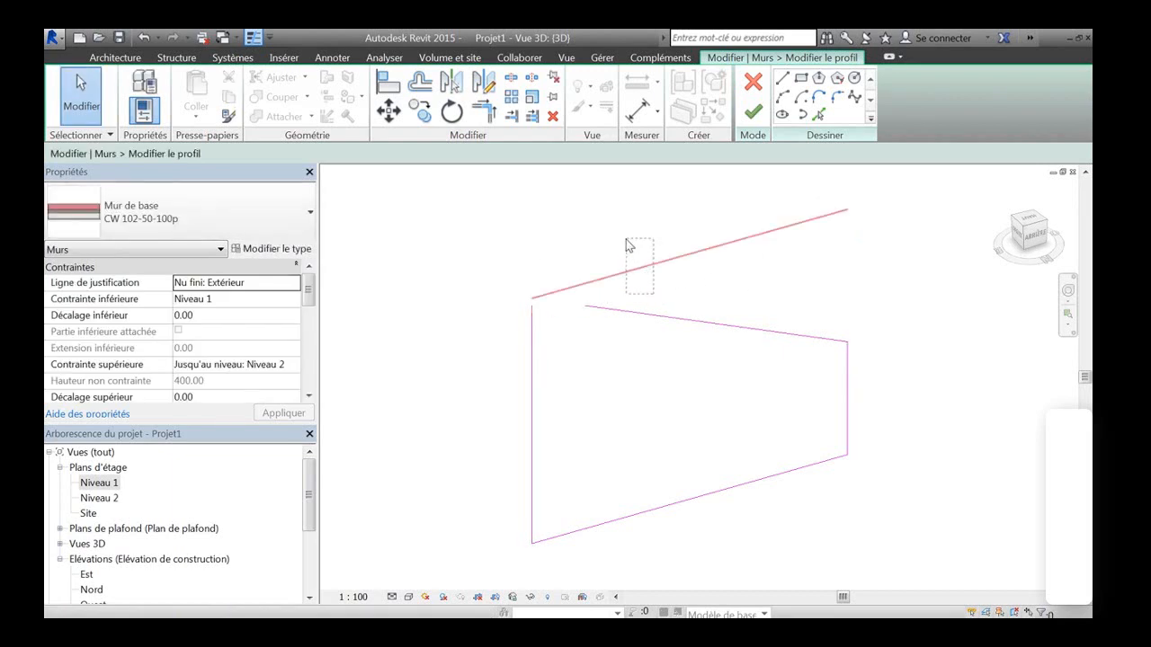
pyautogui.click(627, 248)
pyautogui.press('Delete')
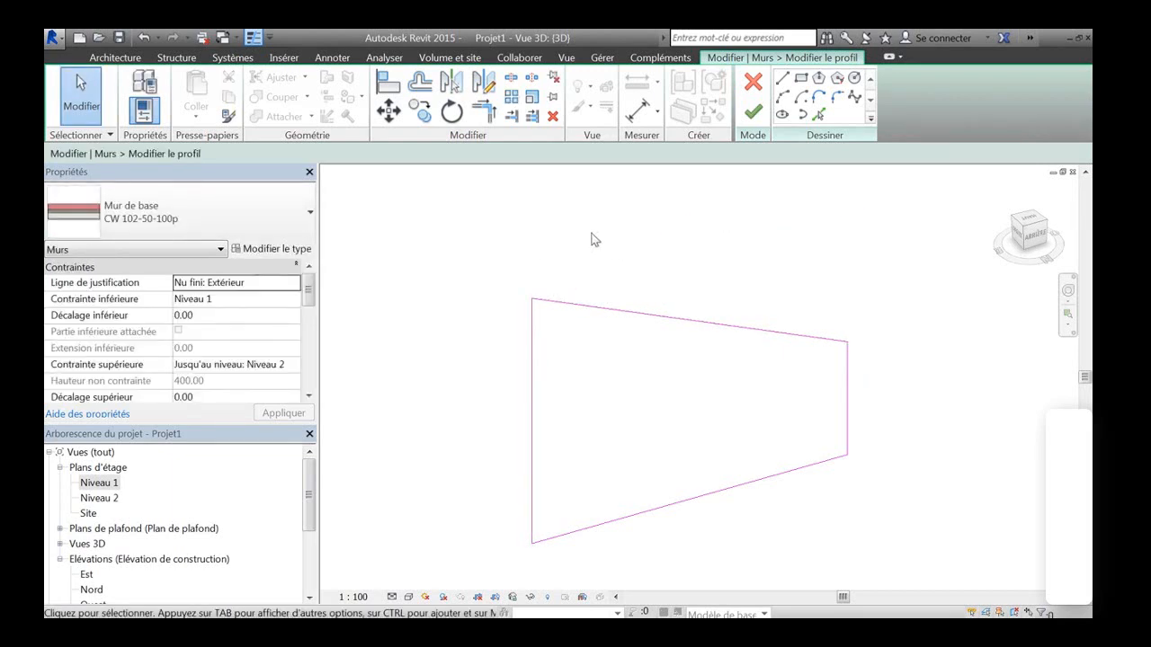
pyautogui.moveTo(812, 414); pyautogui.dragTo(797, 402, button='middle')
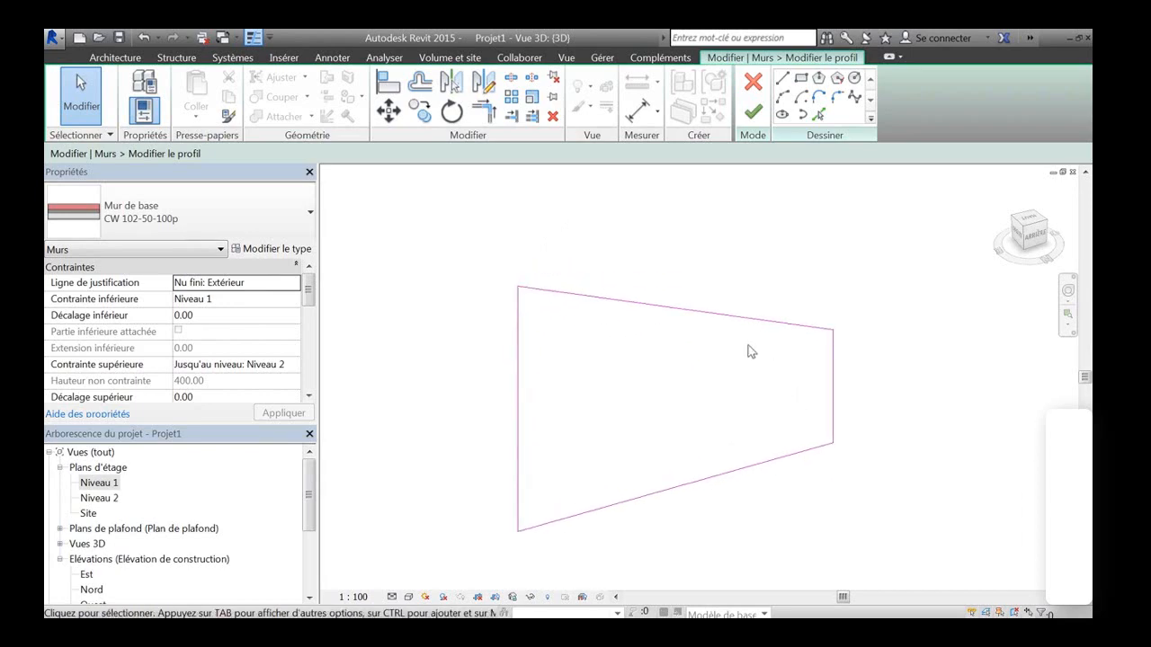
pyautogui.click(753, 112)
pyautogui.click(900, 476)
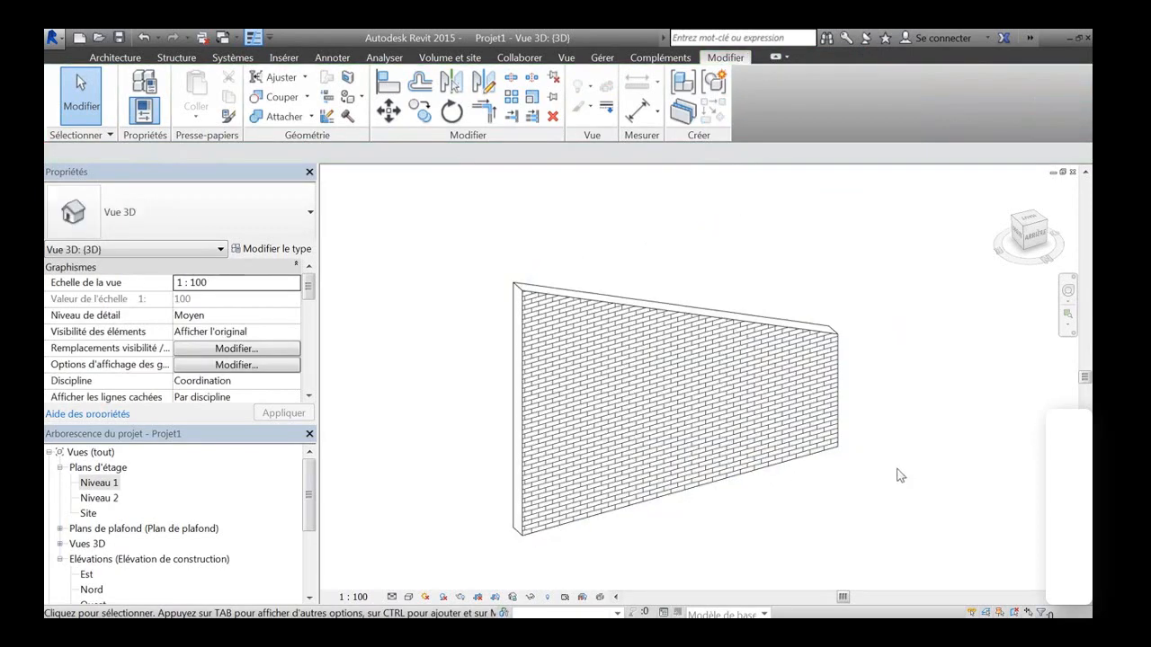
# Reset the profile of the sloped wall to its original shape
pyautogui.click(818, 338)
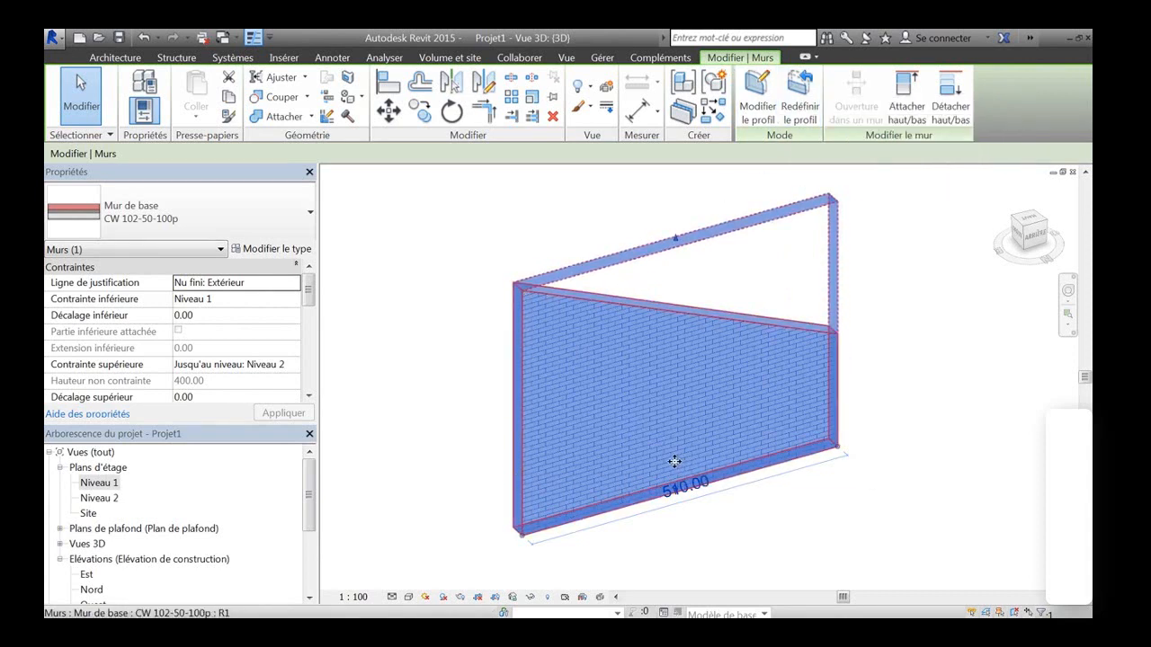
pyautogui.click(799, 99)
pyautogui.click(908, 407)
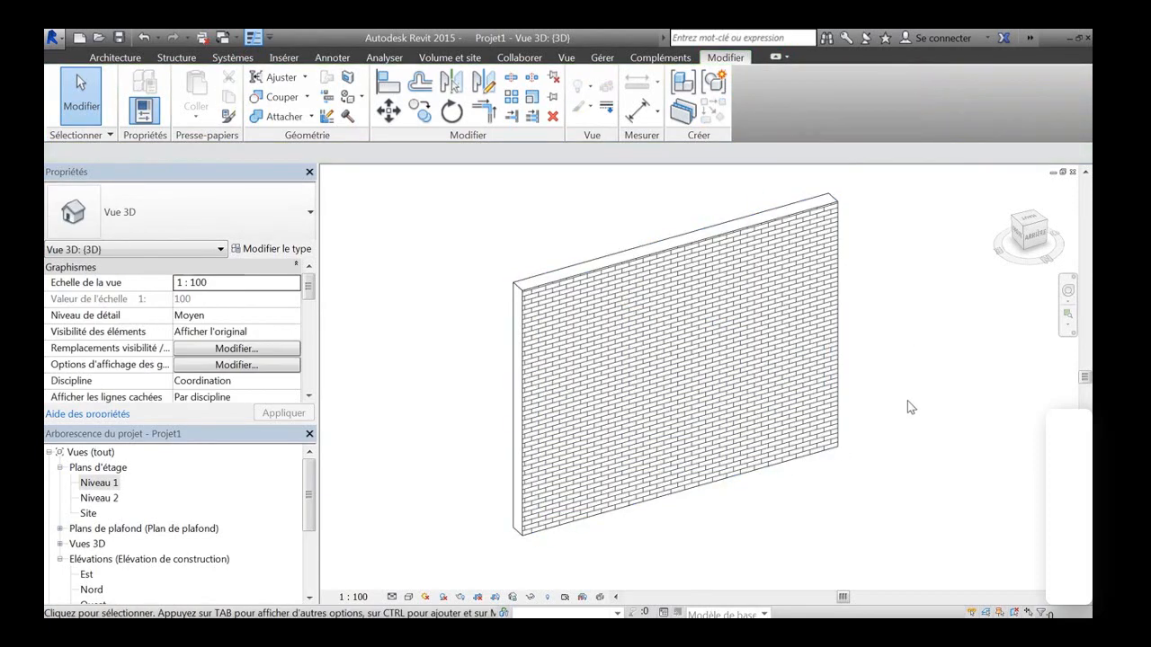
# Edit the wall's profile again and draw a 90° arc of about 181 radius, starting about 90 along the top edge
pyautogui.click(758, 230)
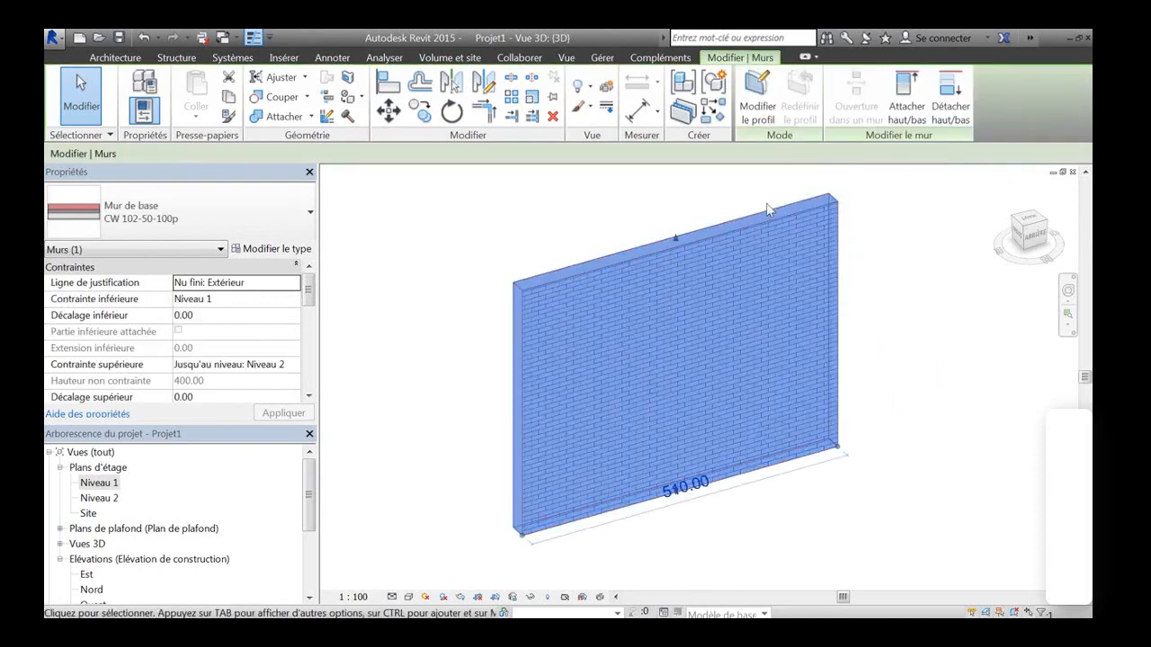
pyautogui.click(763, 117)
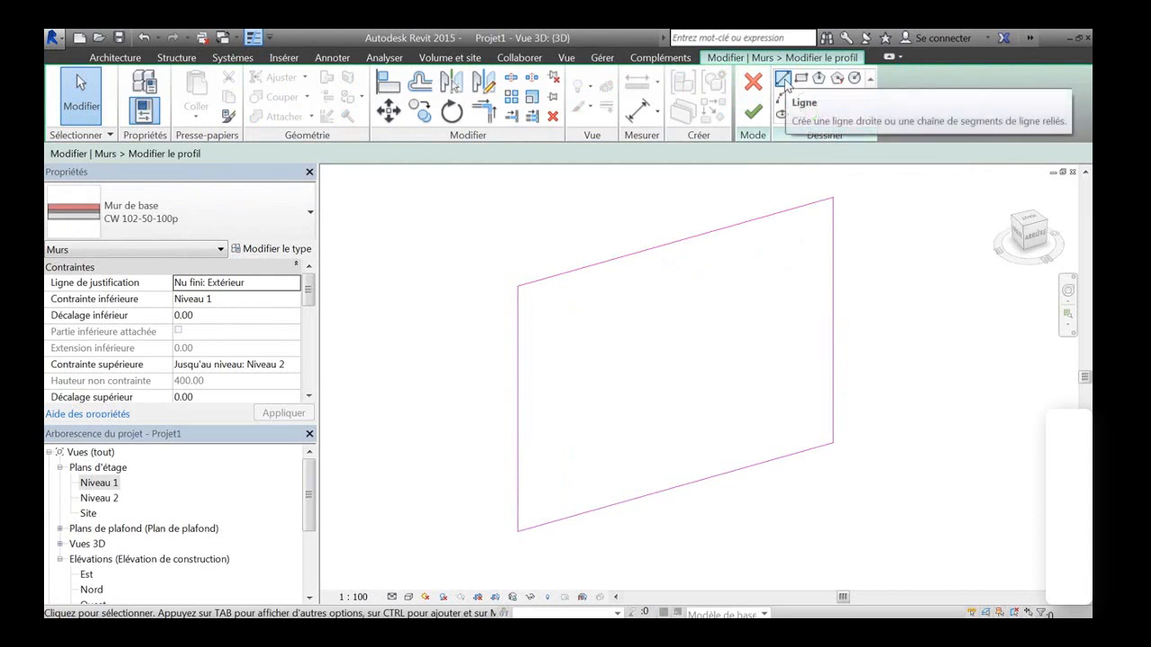
pyautogui.click(782, 96)
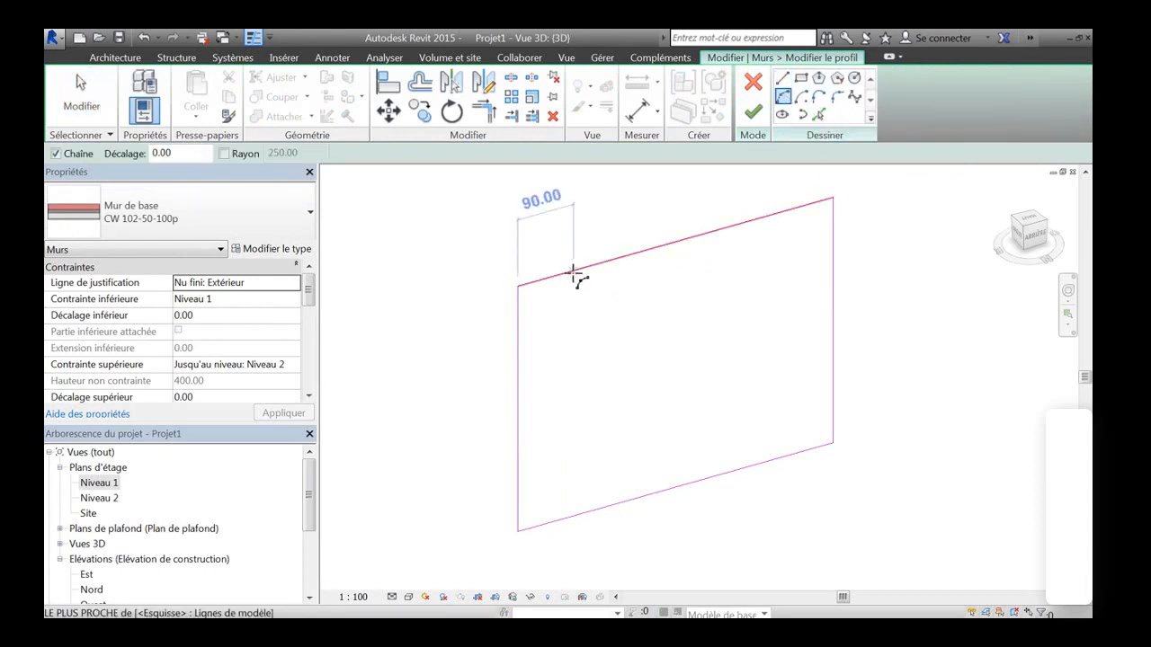
pyautogui.click(573, 273)
pyautogui.click(684, 351)
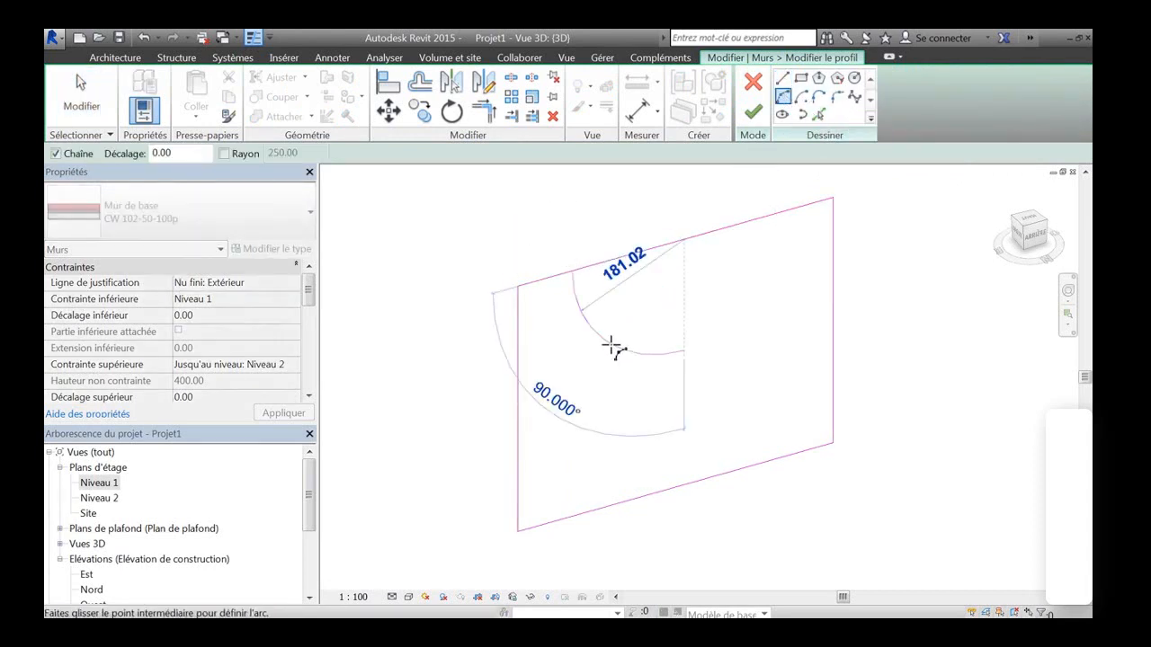
pyautogui.click(614, 349)
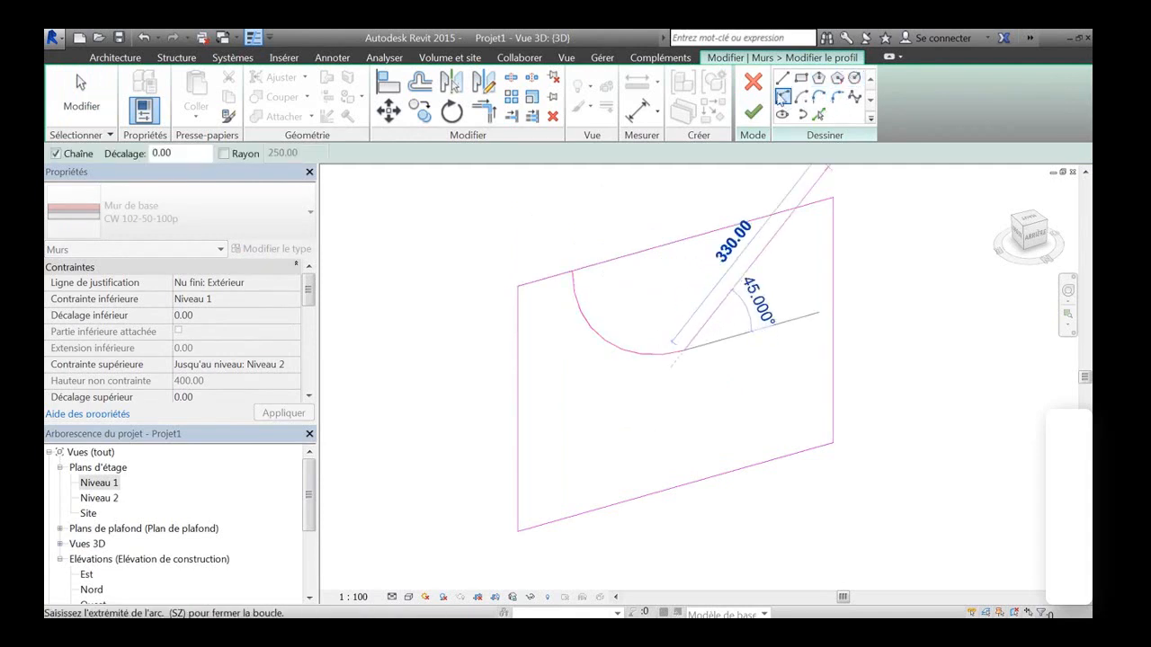
# Continue the arc with tangent arcs forming a rounded knob, and close with a short line to the far vertical edge about 245 above the base
pyautogui.click(818, 97)
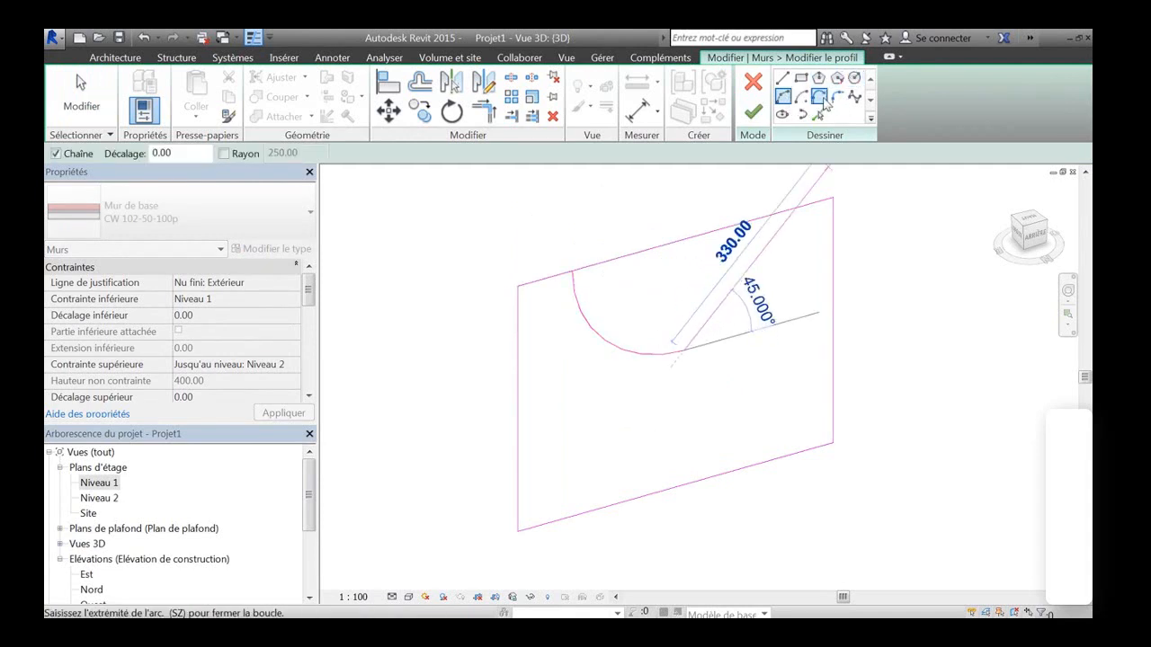
pyautogui.click(756, 271)
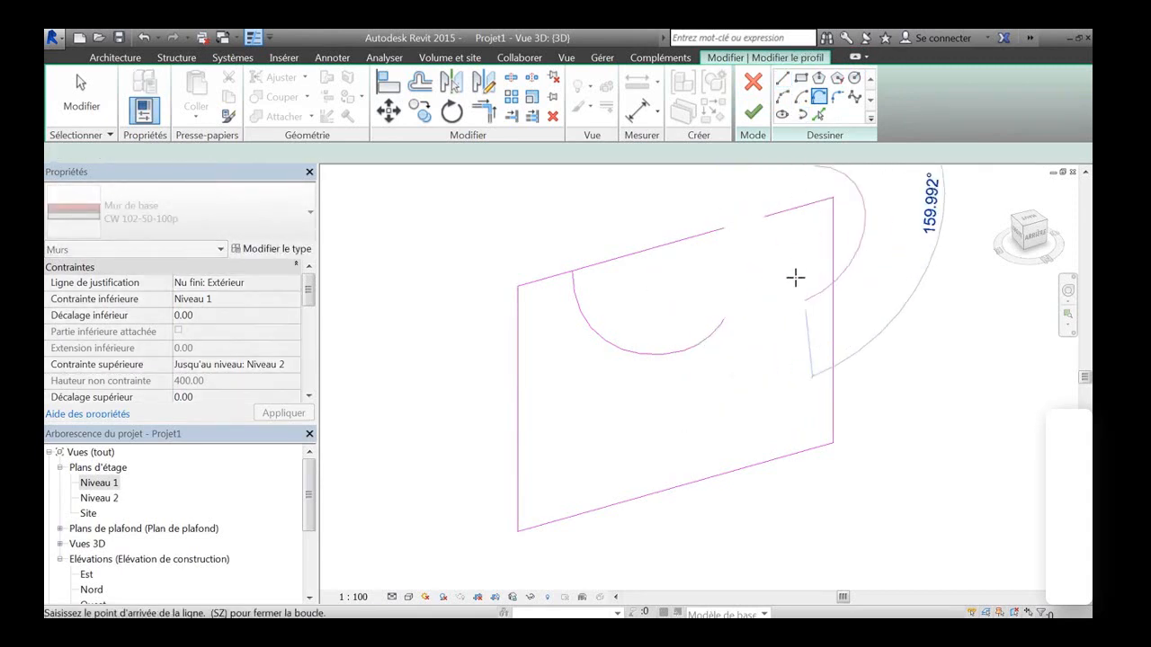
pyautogui.click(791, 303)
pyautogui.click(832, 293)
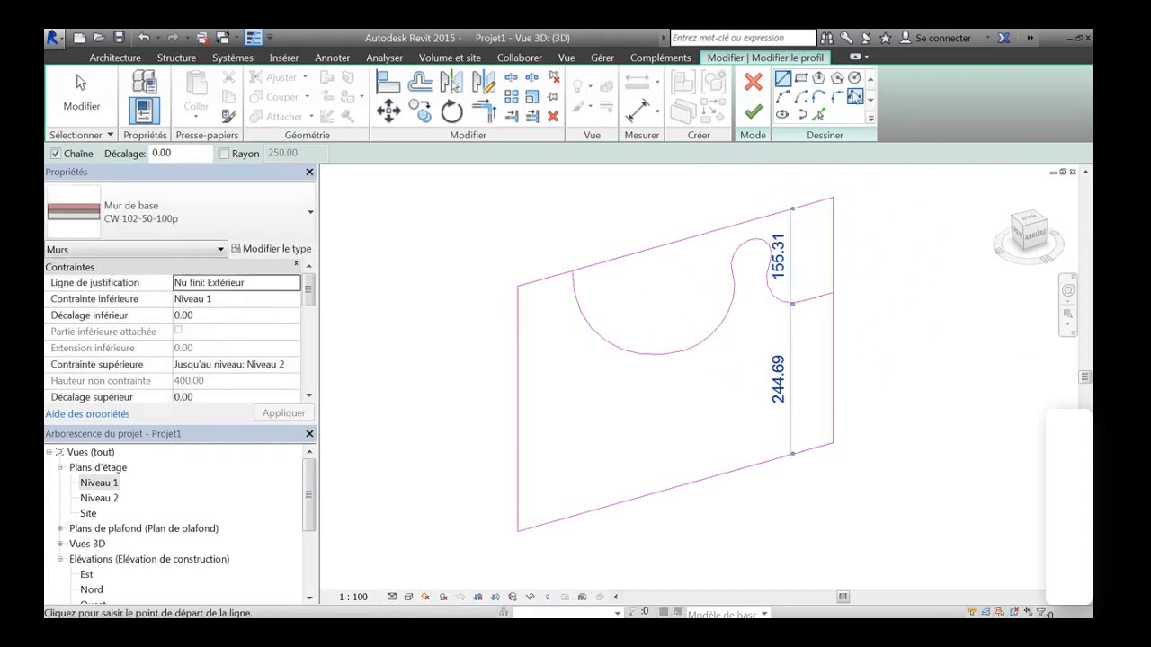
# Trim the top edge and the far vertical edge to the new curved outline, and finish the profile edit
pyautogui.click(484, 110)
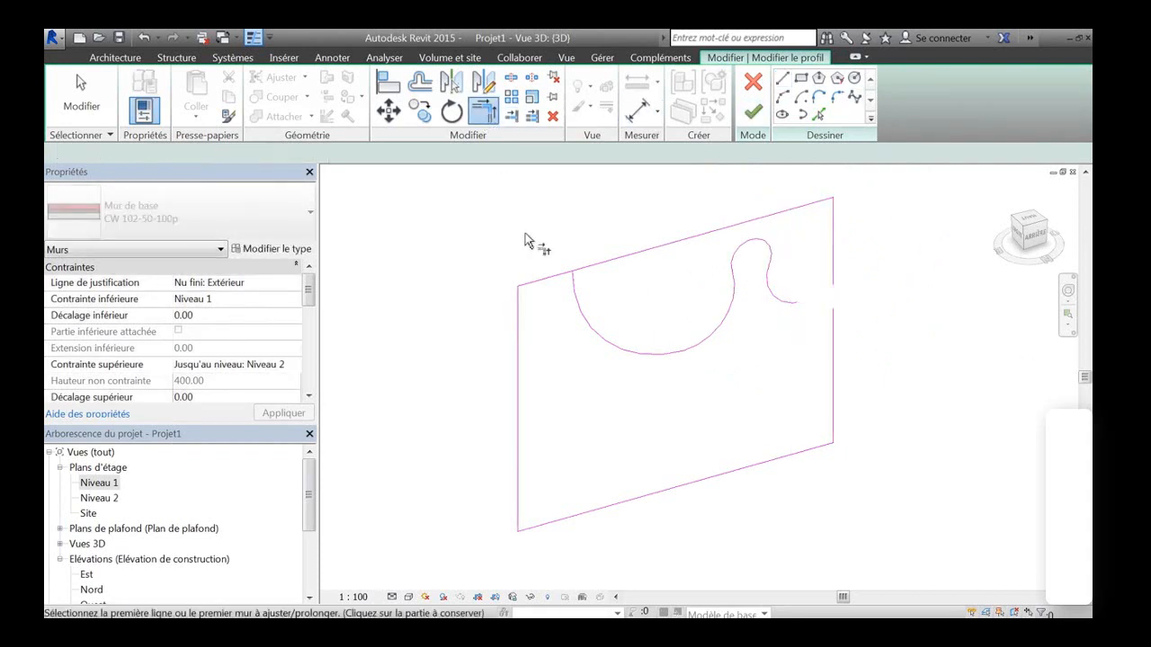
pyautogui.click(555, 276)
pyautogui.click(580, 294)
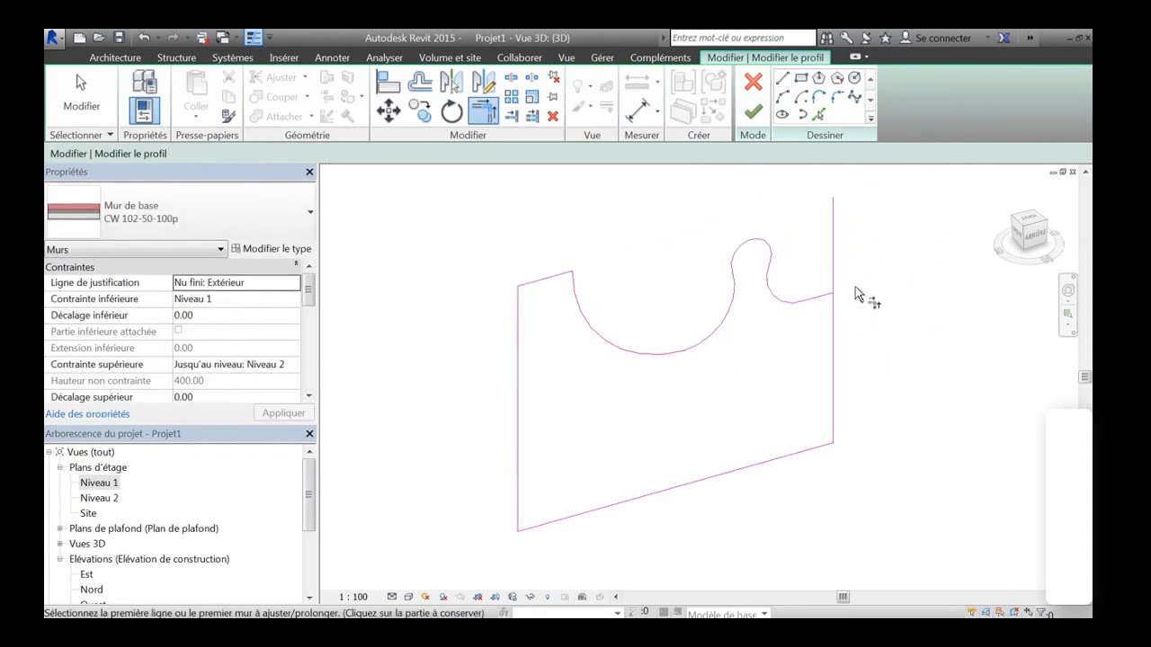
pyautogui.click(827, 303)
pyautogui.keyDown('shift'); pyautogui.moveTo(890, 367); pyautogui.dragTo(872, 335, button='middle'); pyautogui.keyUp('shift')
pyautogui.click(753, 110)
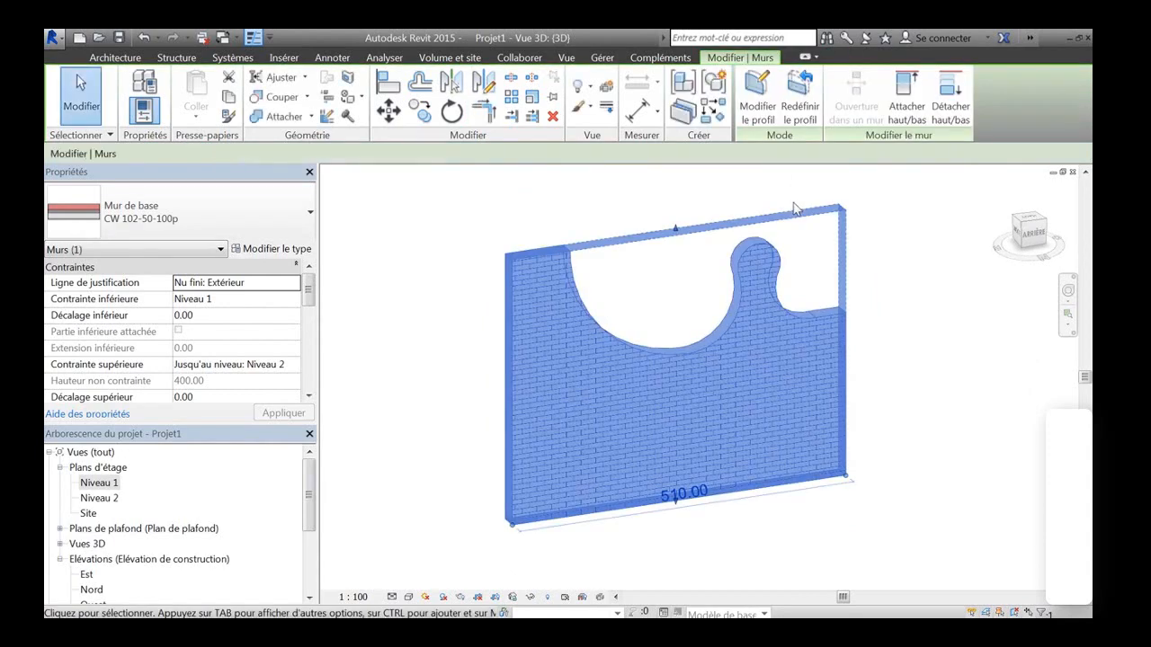
pyautogui.click(951, 290)
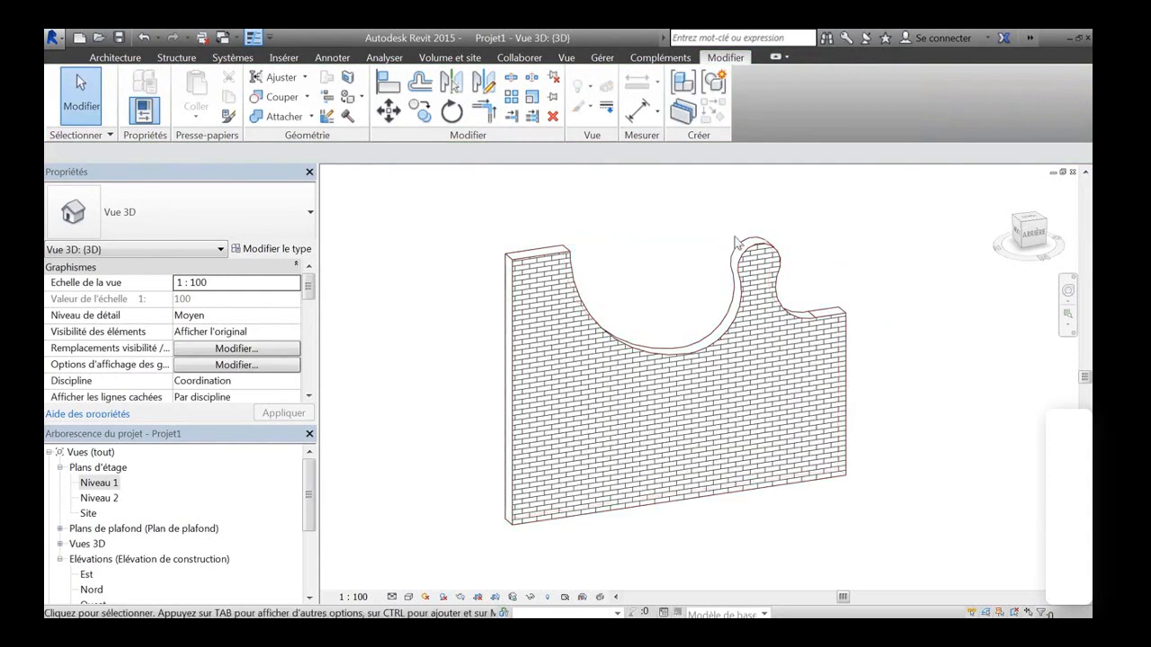
# Edit the wall's profile to add a circular opening of about 92 radius below the knob, and finish the profile edit
pyautogui.click(758, 252)
pyautogui.click(763, 97)
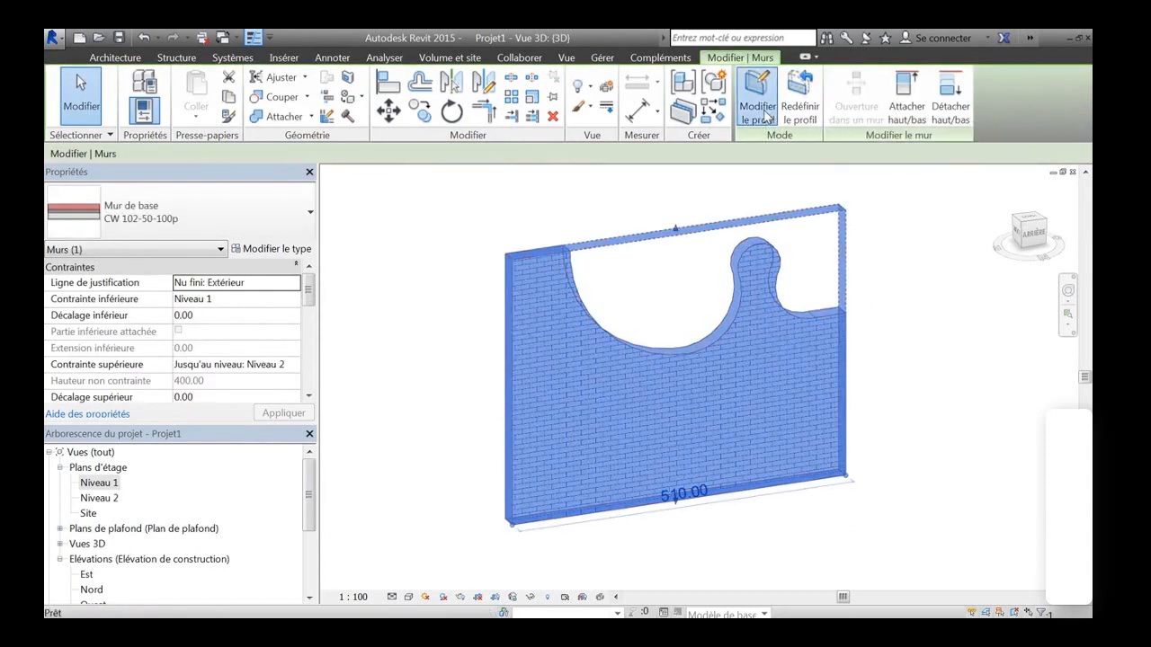
pyautogui.keyDown('shift'); pyautogui.moveTo(777, 439); pyautogui.dragTo(668, 411, button='middle'); pyautogui.keyUp('shift')
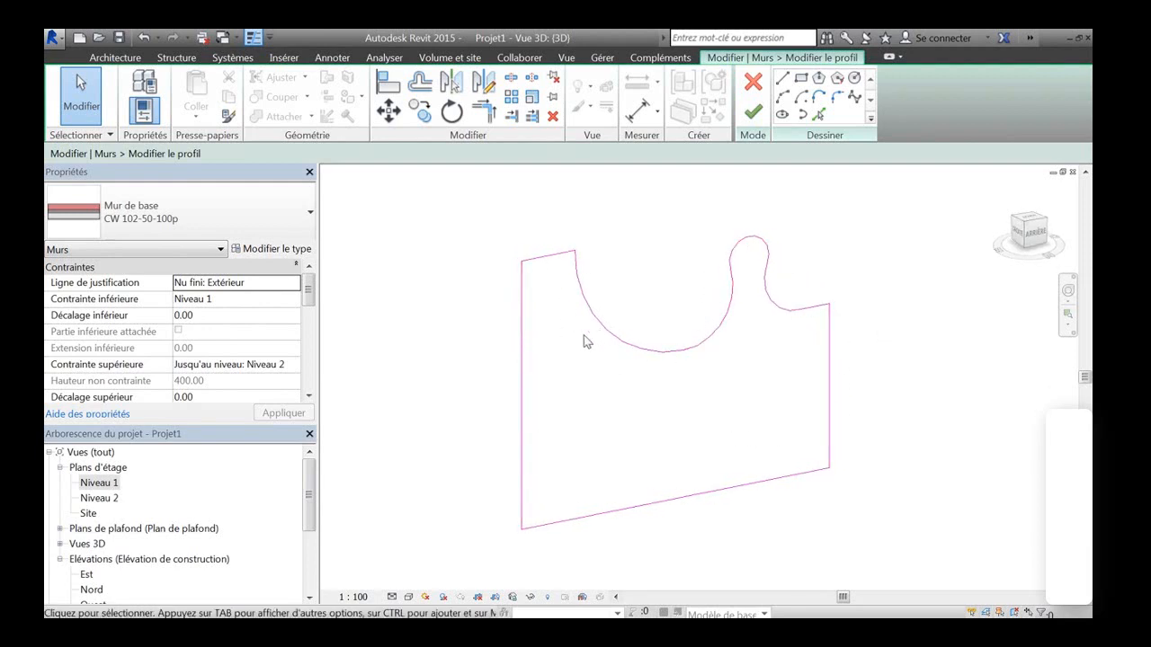
pyautogui.click(854, 80)
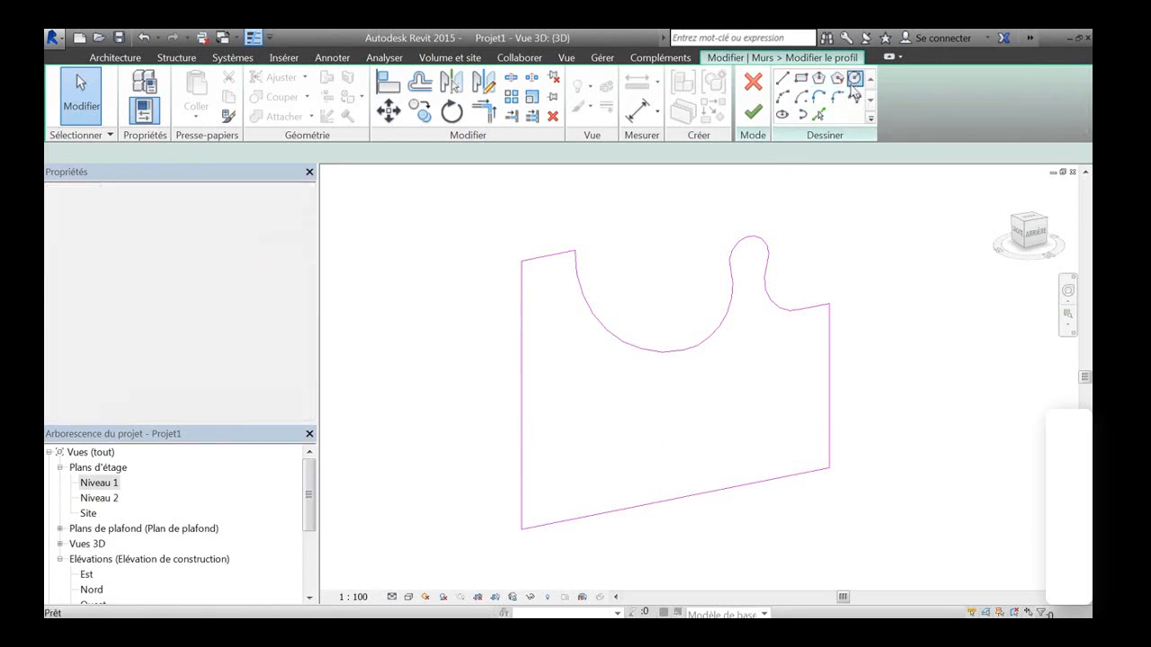
pyautogui.click(750, 409)
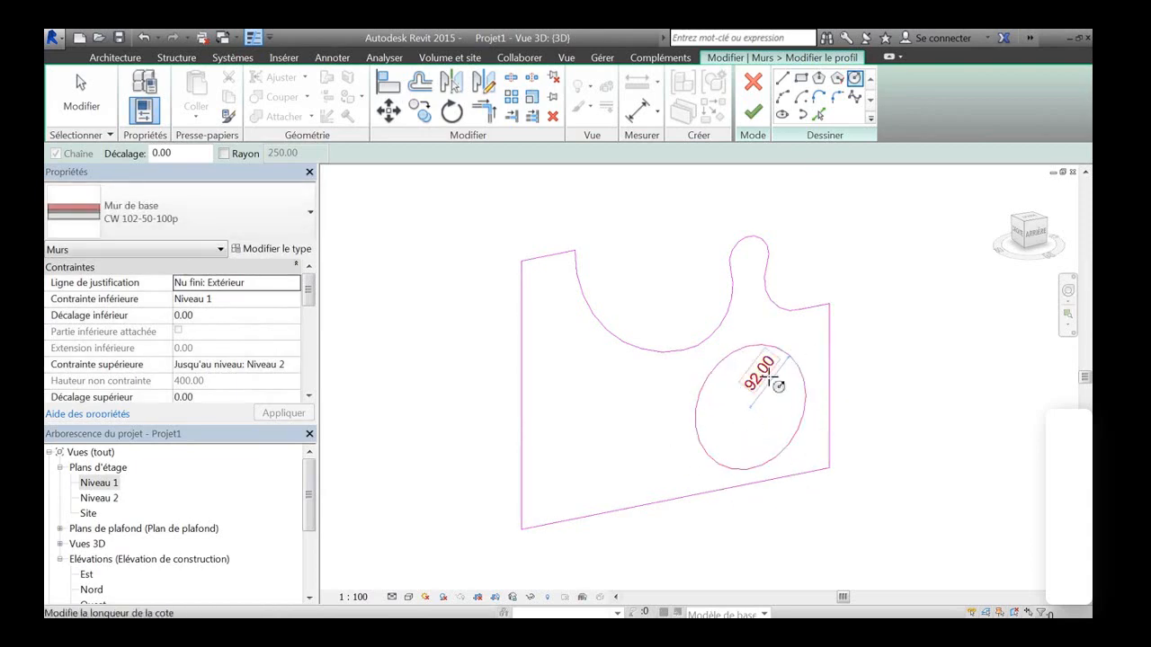
pyautogui.click(754, 112)
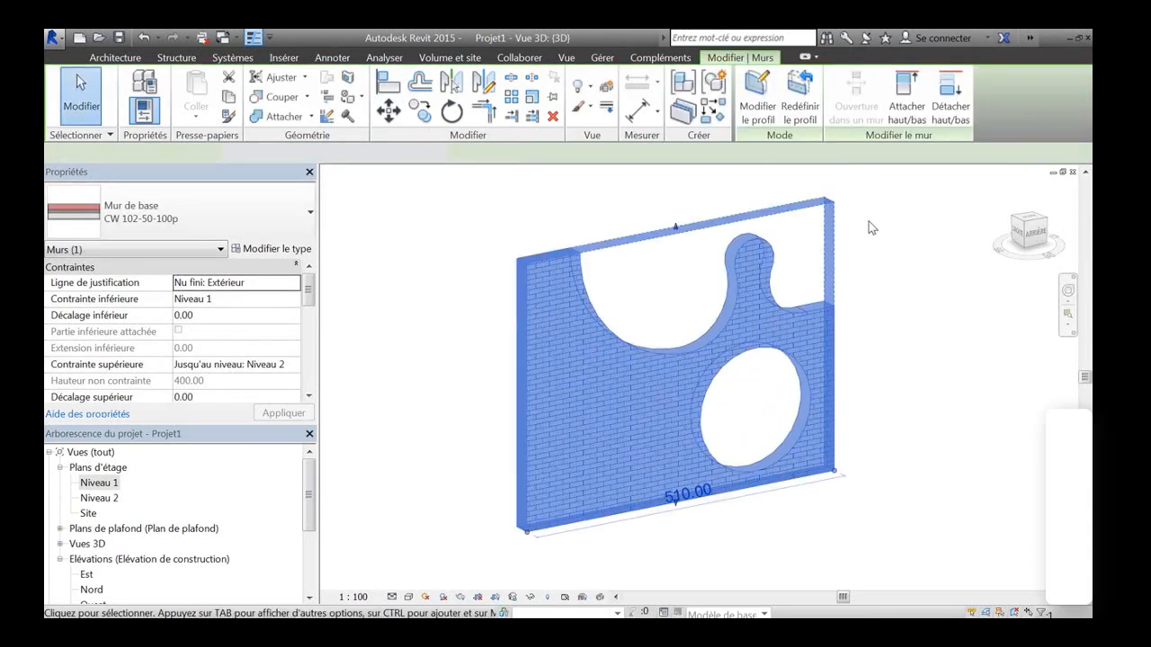
pyautogui.click(868, 221)
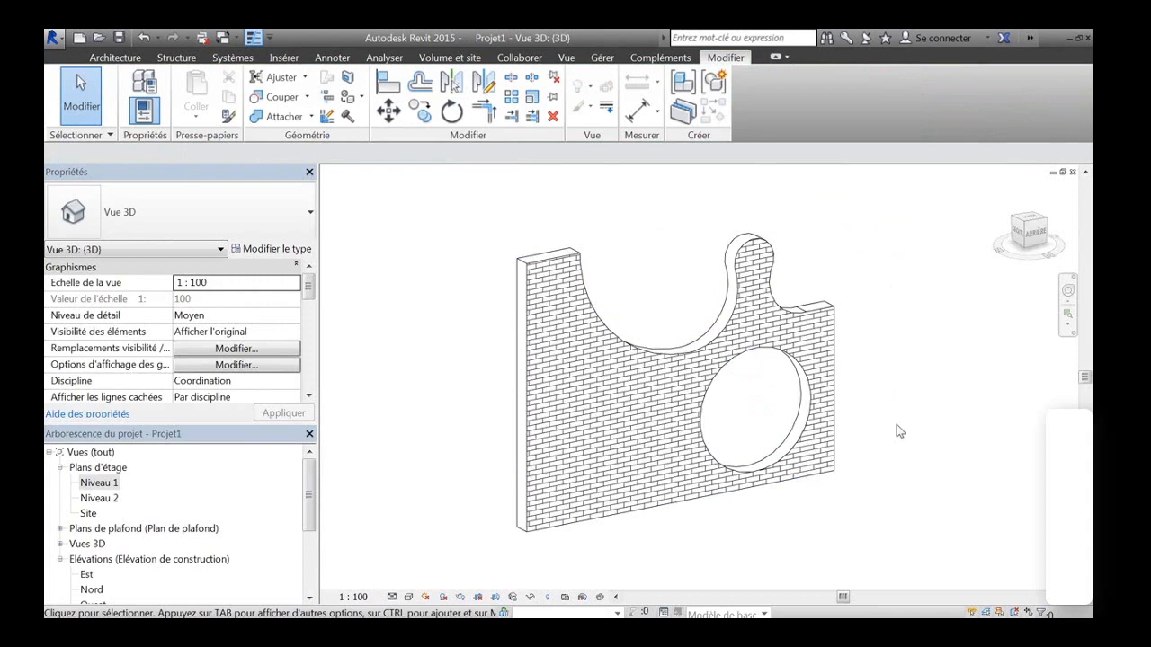
# Reopen the wall's profile for editing
pyautogui.click(773, 274)
pyautogui.click(758, 98)
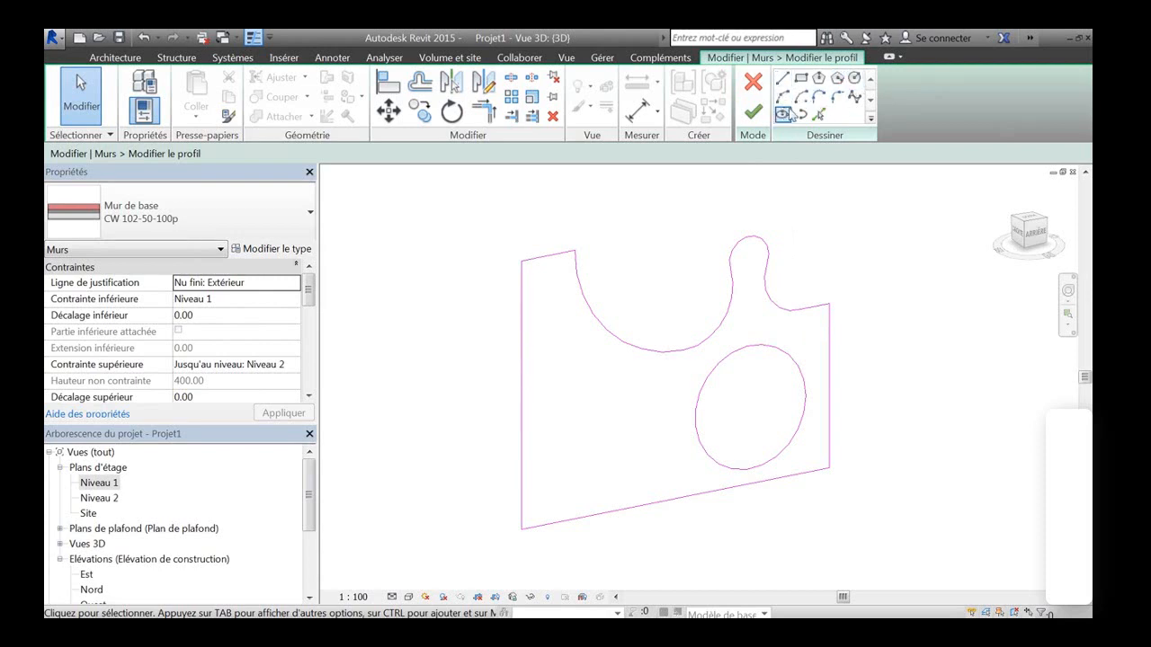
# Try to cut off the wall's lower corner with a wavy spline running across the near vertical edge to just below the base
pyautogui.click(854, 98)
pyautogui.click(510, 345)
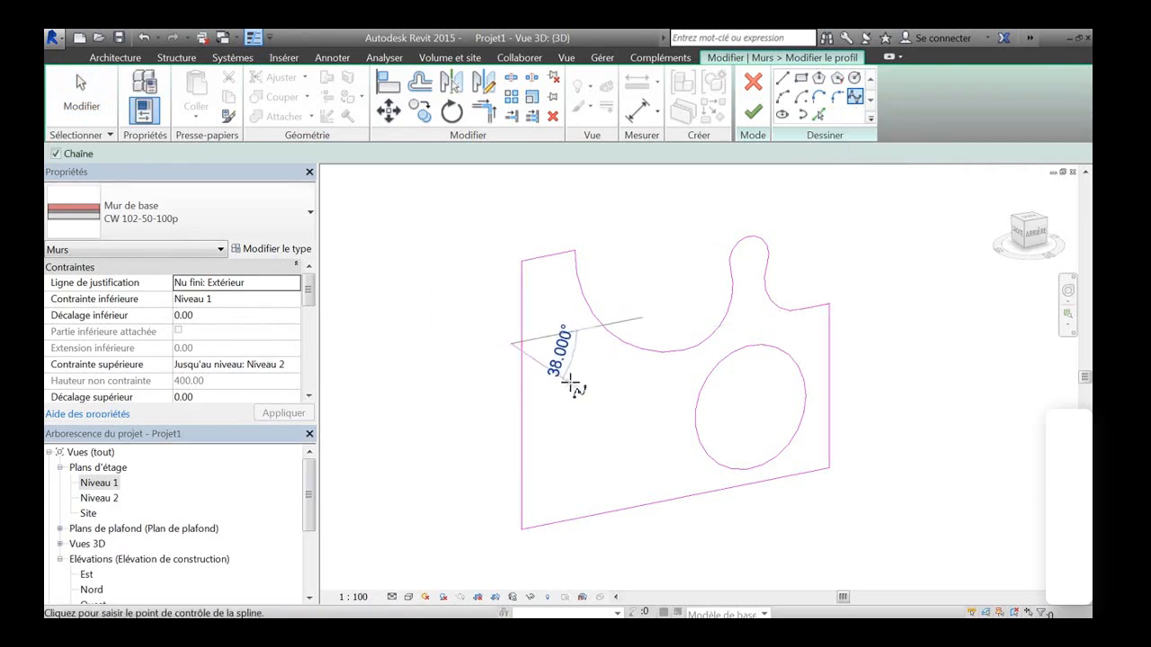
pyautogui.click(585, 364)
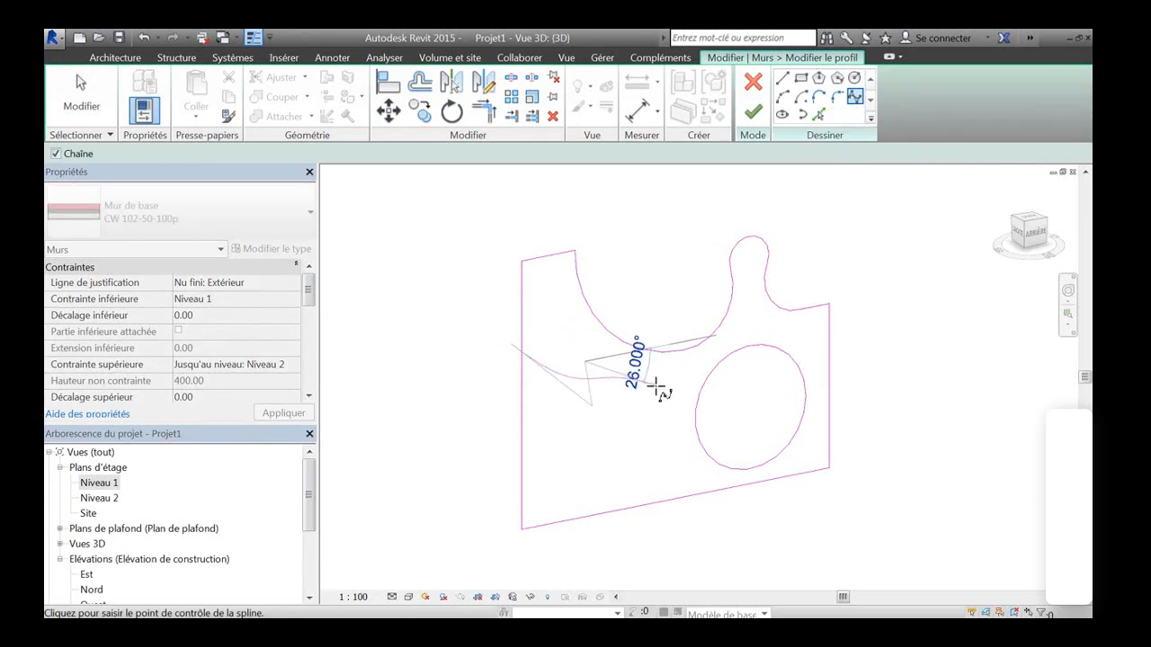
pyautogui.click(658, 390)
pyautogui.click(585, 439)
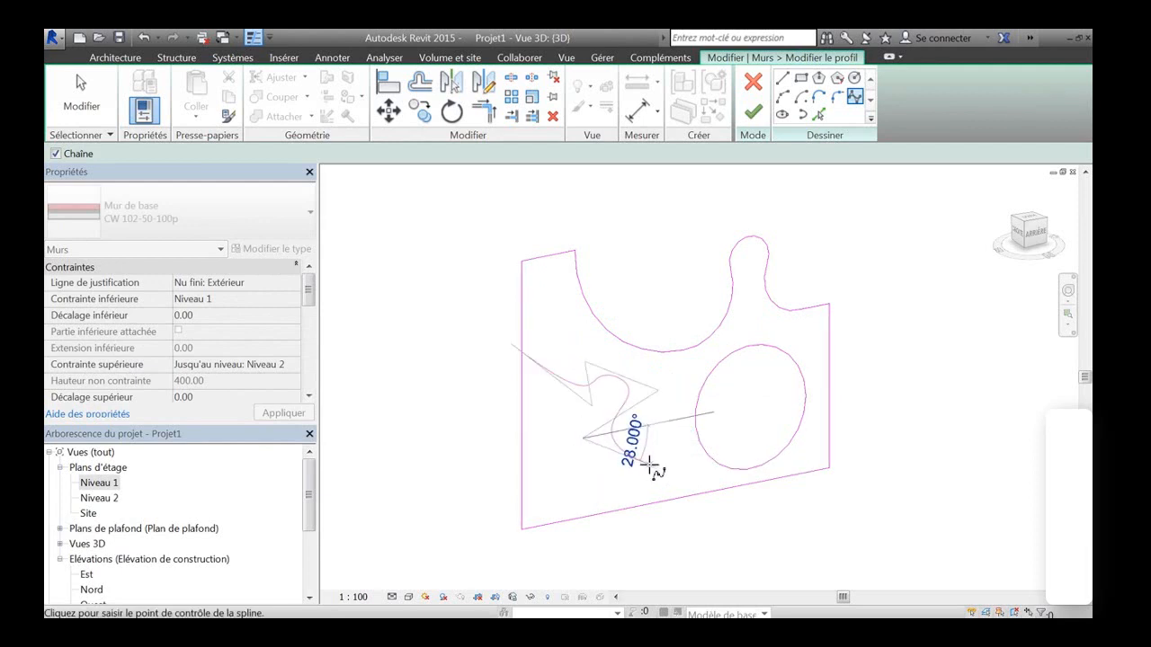
pyautogui.click(665, 525)
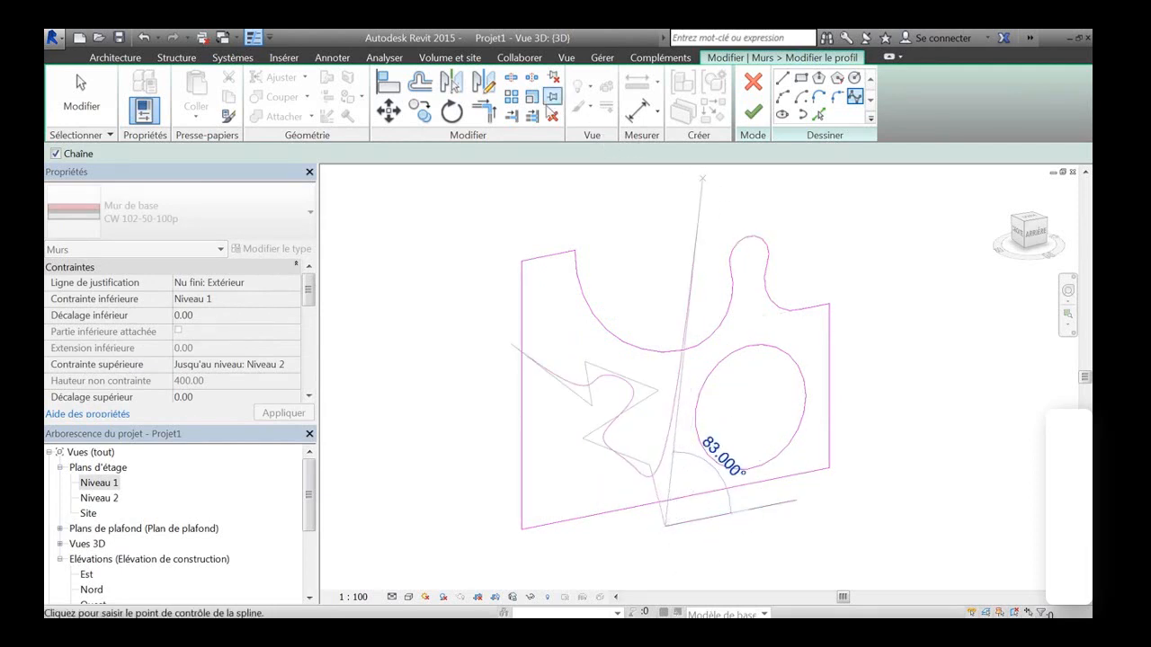
pyautogui.click(484, 108)
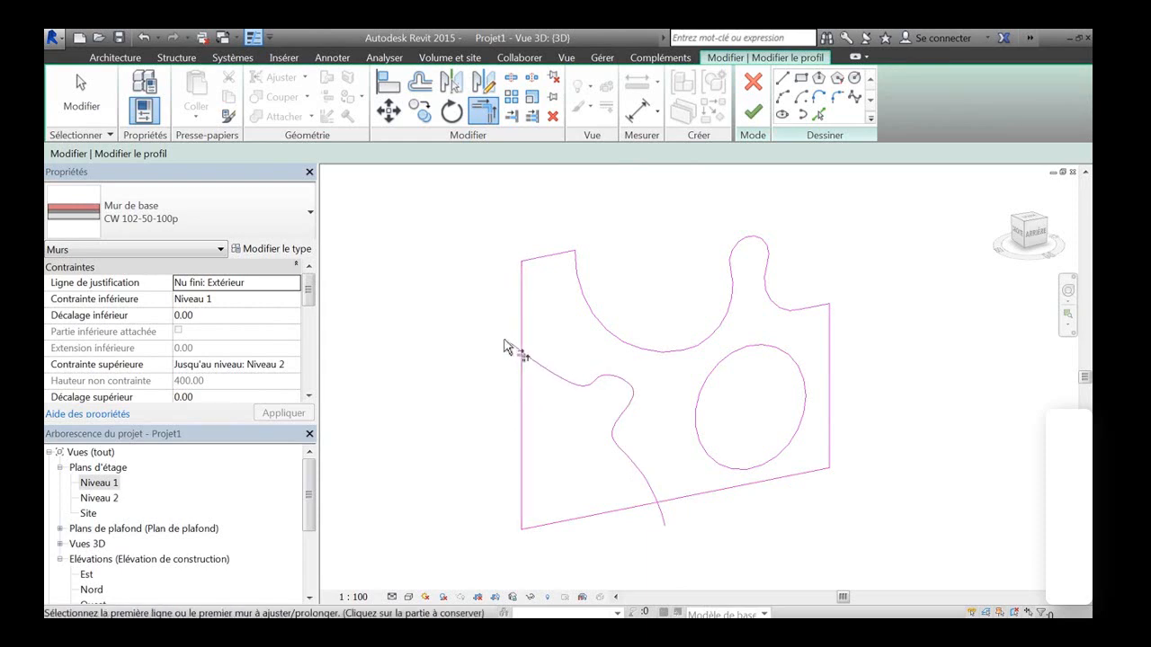
# Delete the wavy spline from the profile sketch
pyautogui.press('Escape')
pyautogui.click(530, 360)
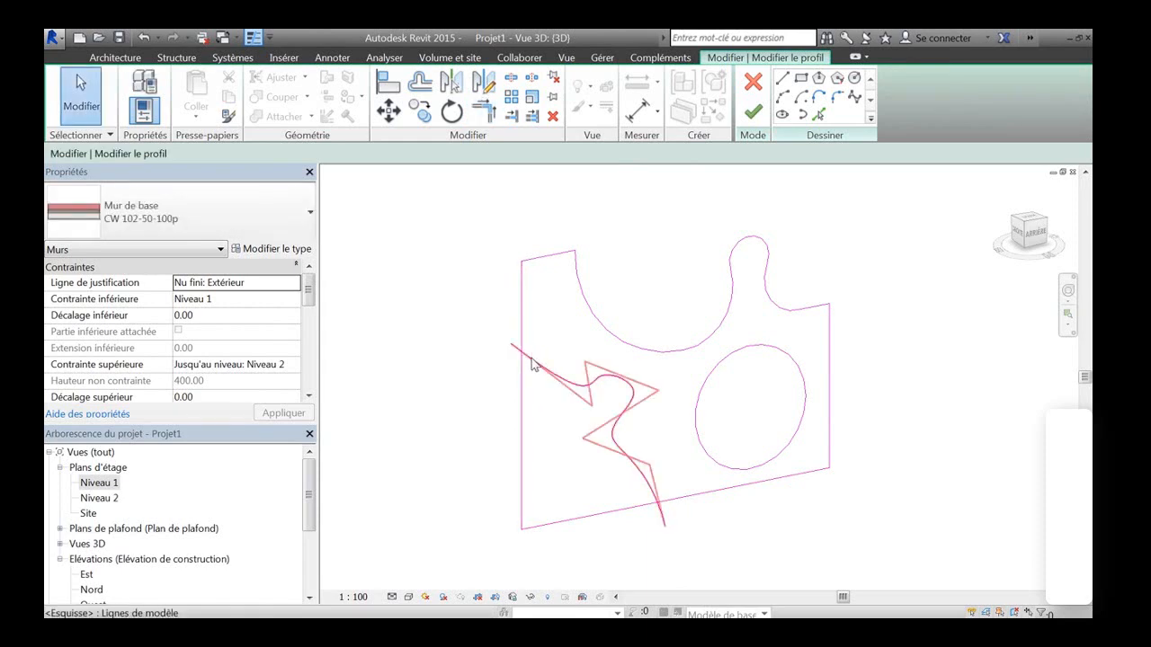
pyautogui.press('Delete')
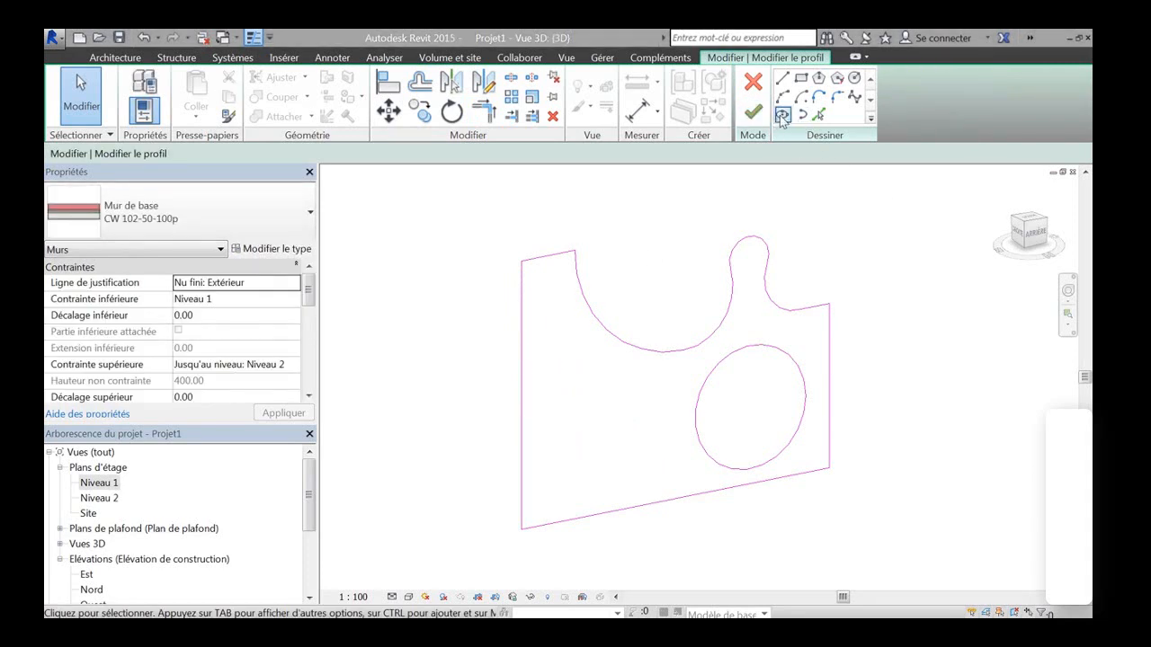
# Draw a flat ellipse with half-axes of about 110 and 22 beside the circular opening, and finish the profile edit
pyautogui.click(782, 115)
pyautogui.click(597, 435)
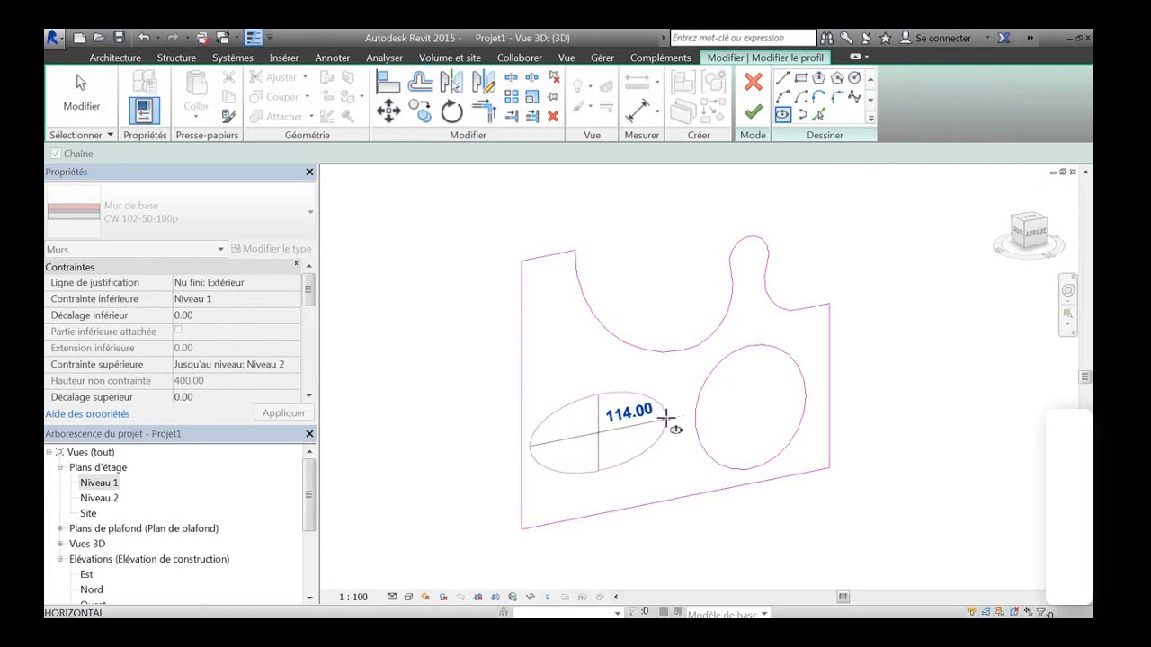
pyautogui.click(663, 419)
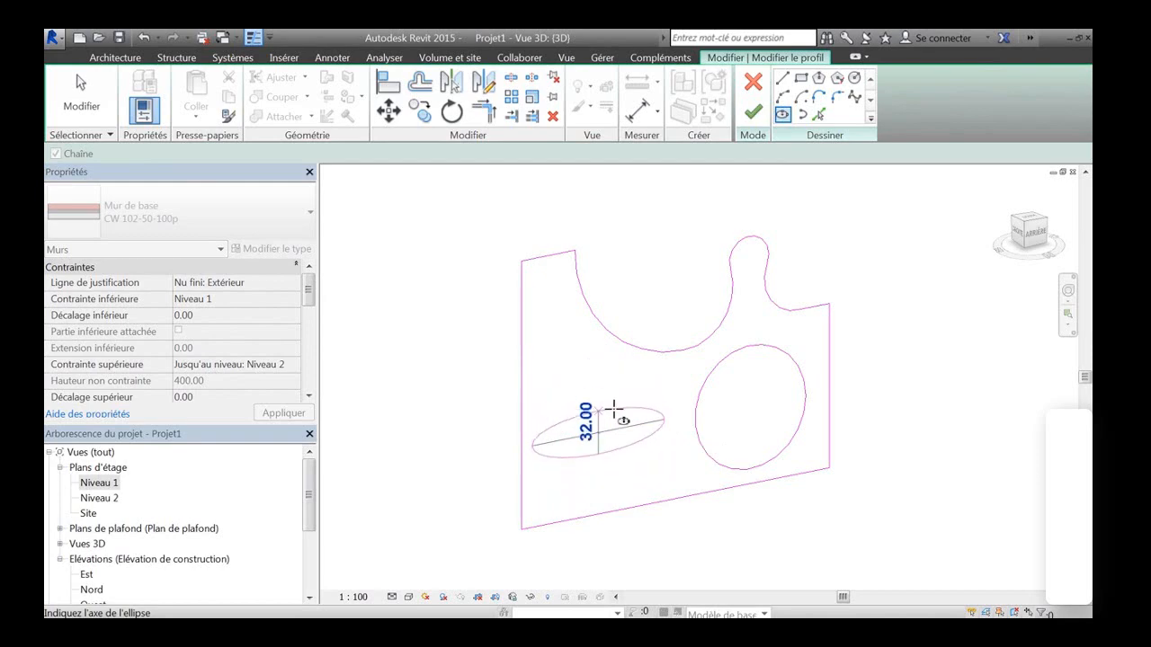
pyautogui.click(598, 415)
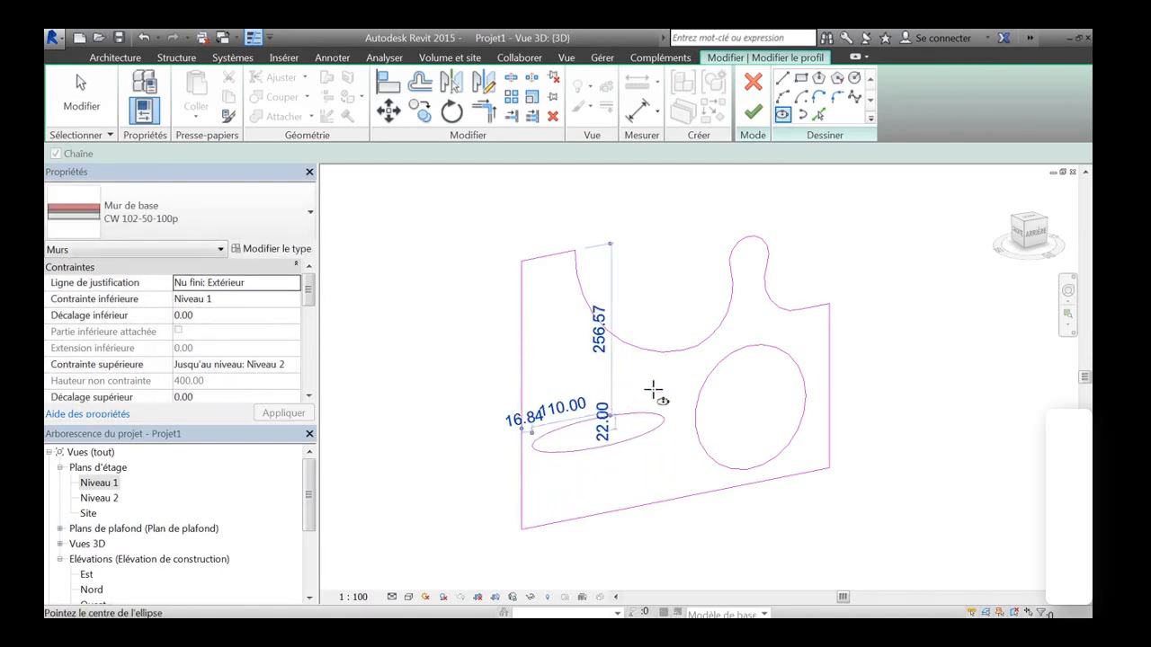
pyautogui.click(759, 114)
pyautogui.click(934, 394)
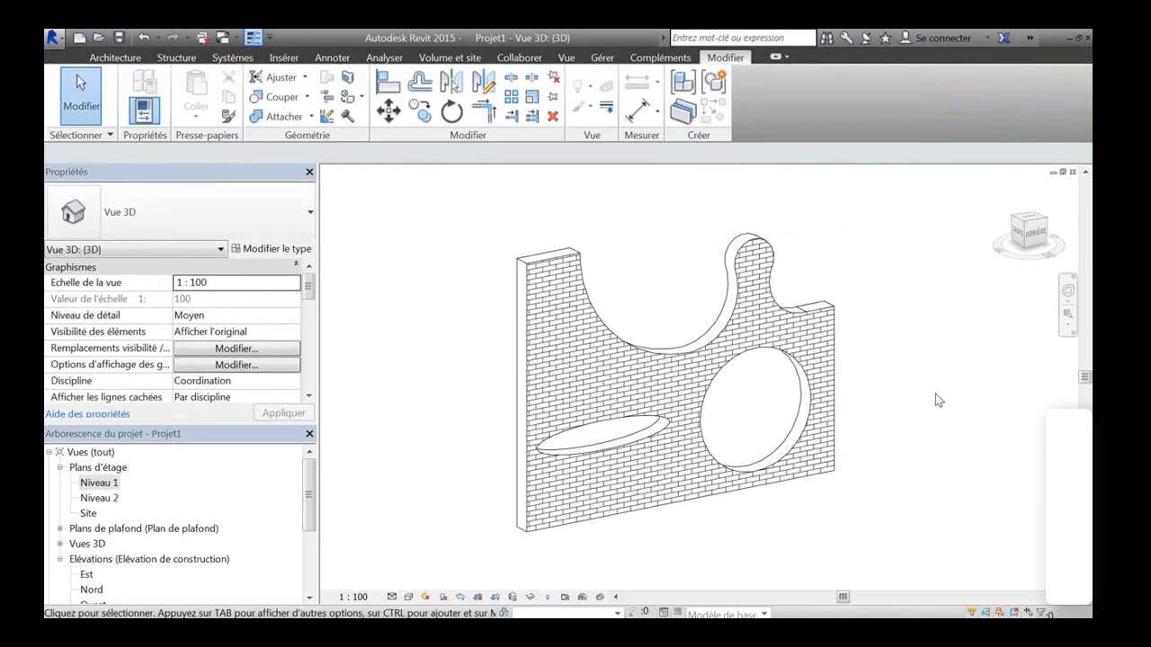